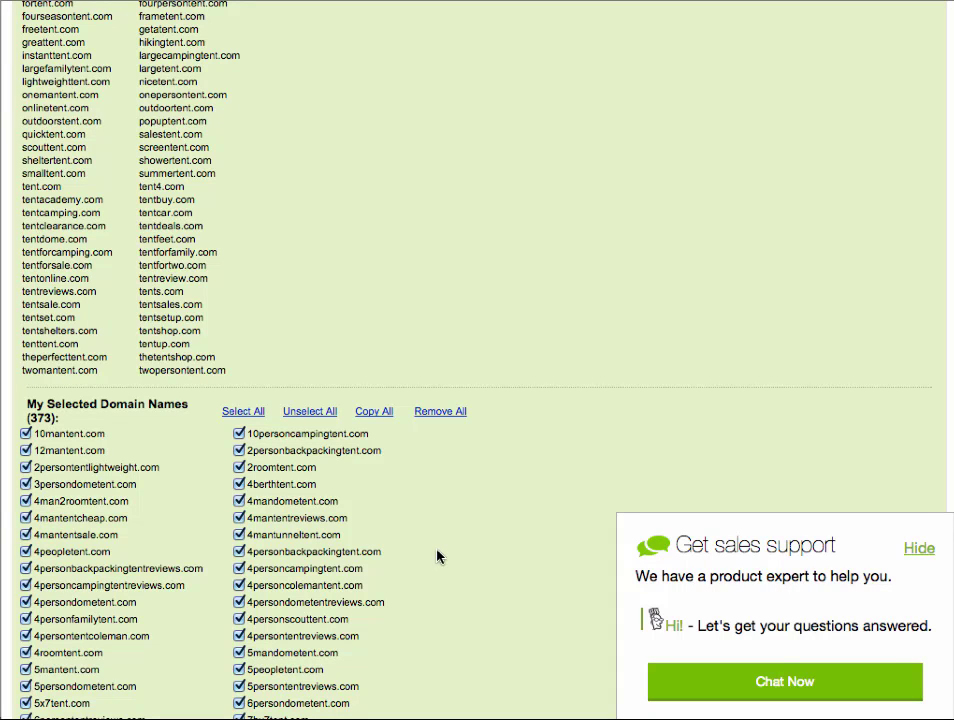
Step: Review the selected tent domains, then go to GoDaddy's Domain Search page via the Domains menu
scroll(437, 556, "down", 1)
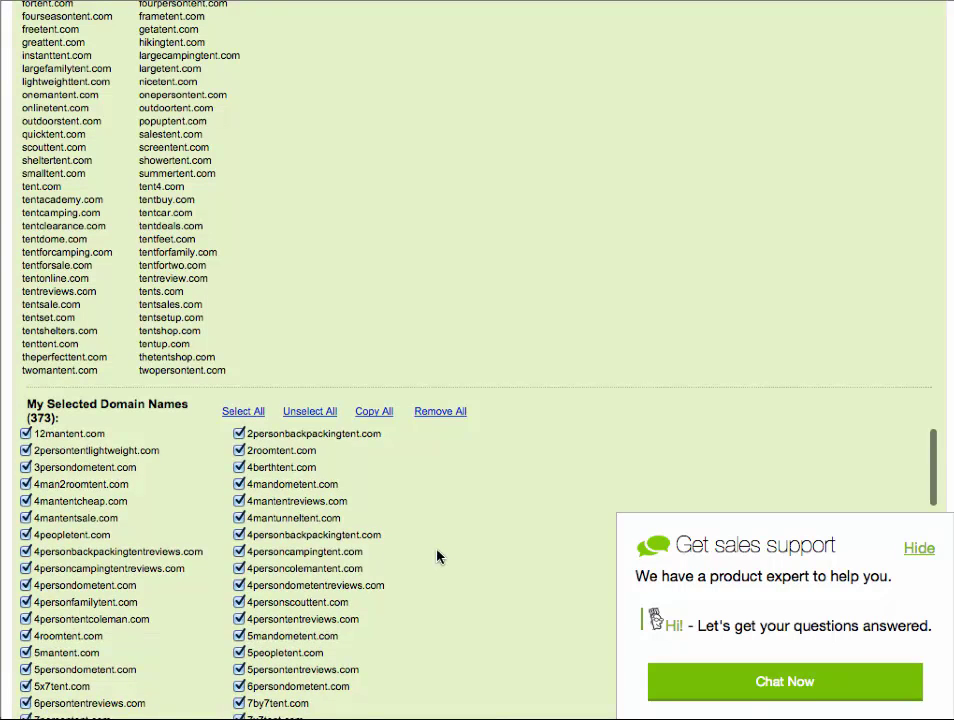
scroll(437, 556, "up", 1)
scroll(437, 556, "down", 5)
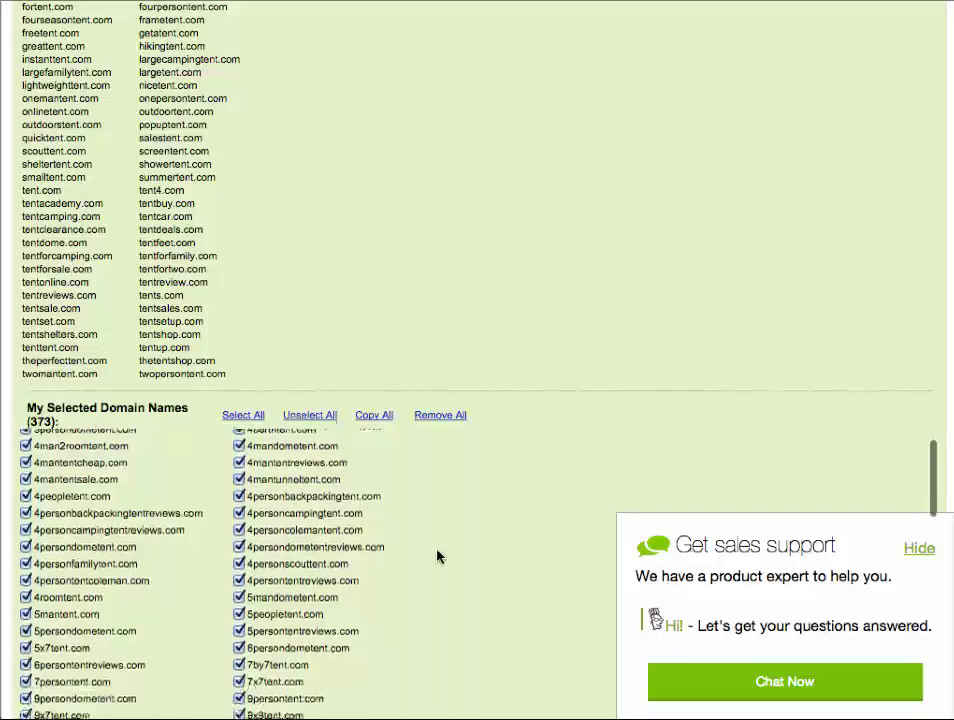
scroll(437, 556, "down", 6)
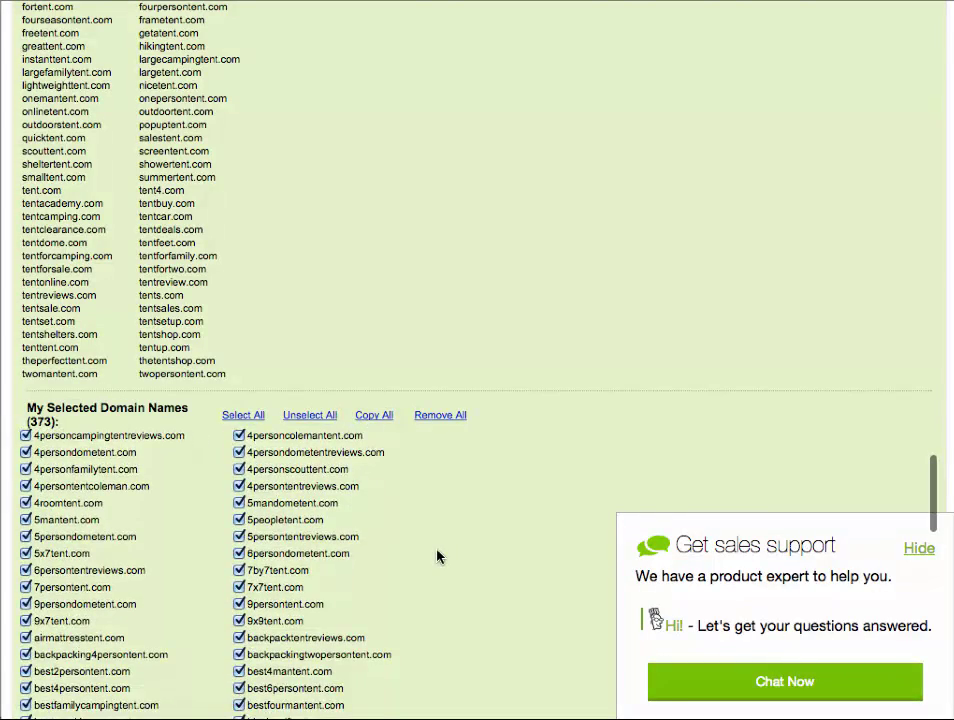
scroll(437, 556, "down", 2)
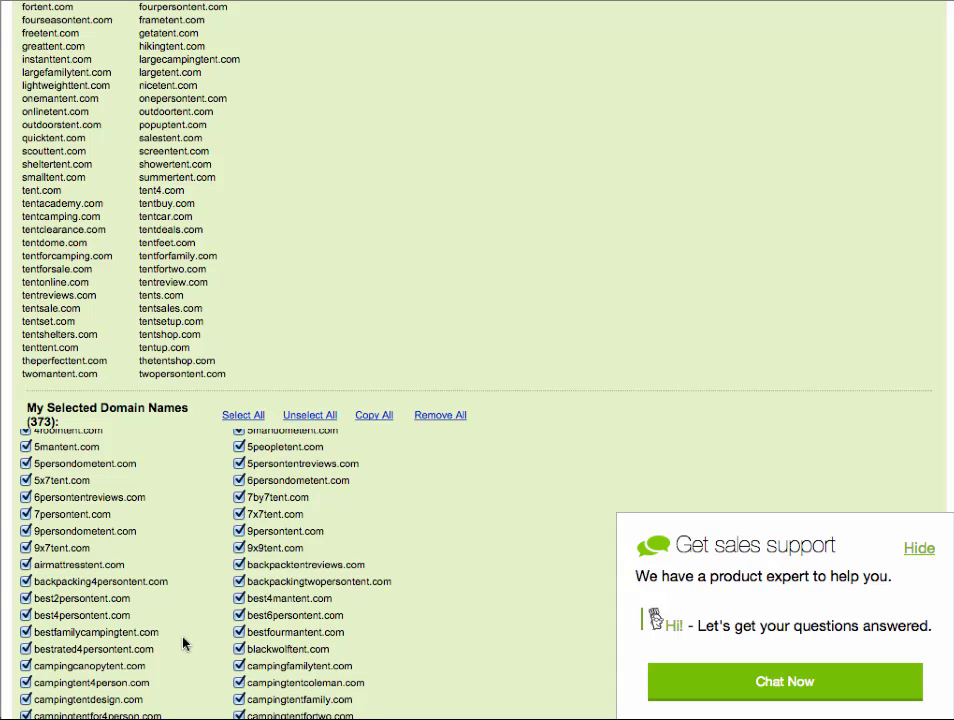
scroll(184, 641, "down", 3)
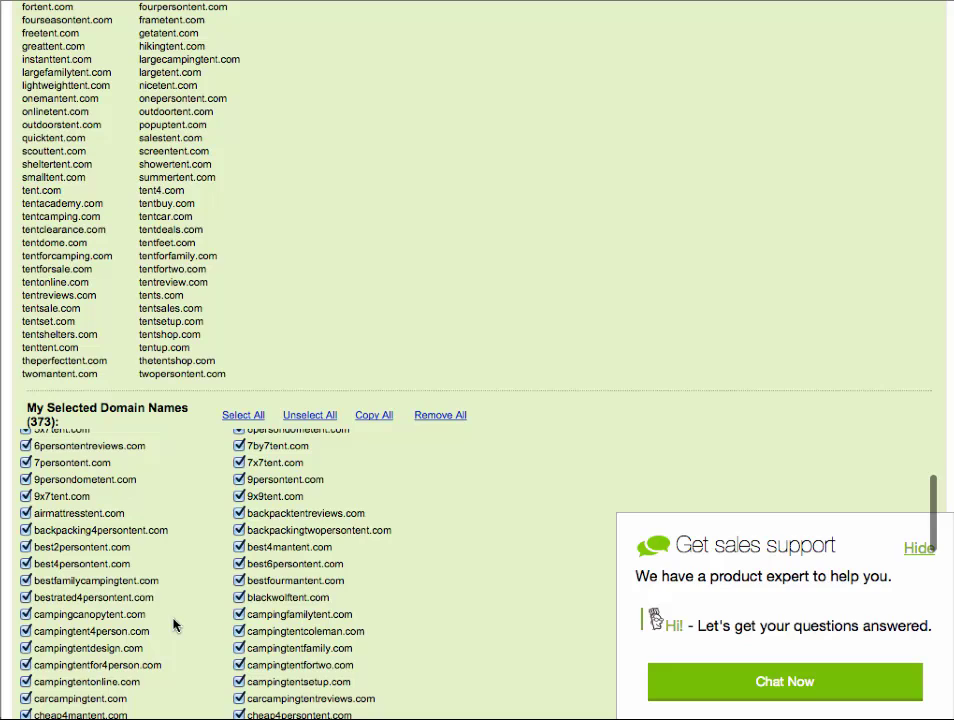
scroll(174, 625, "down", 5)
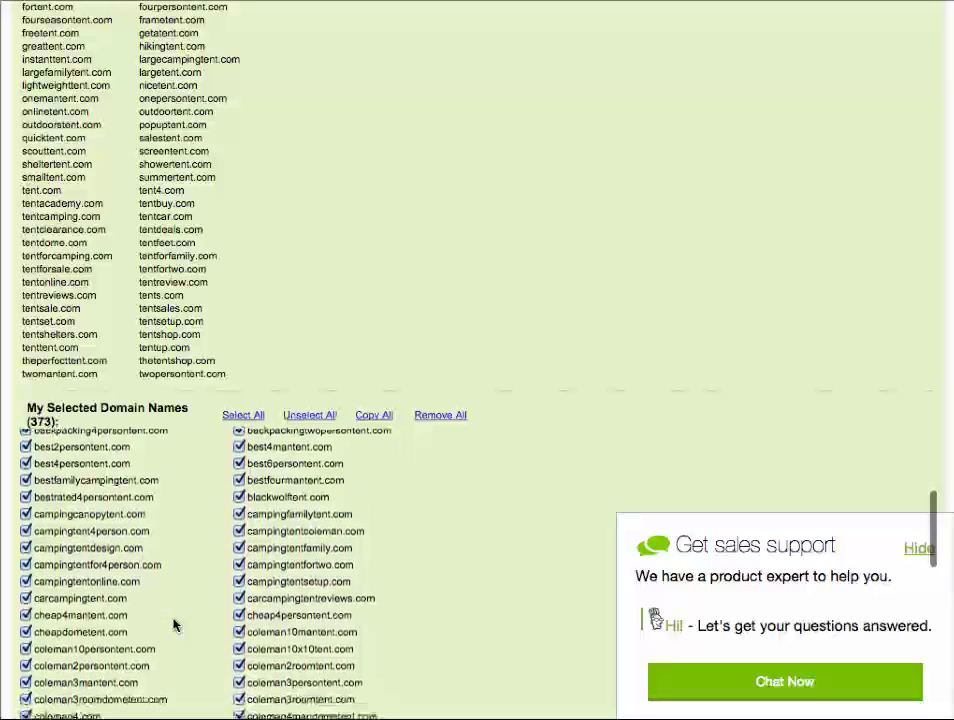
scroll(174, 625, "down", 1)
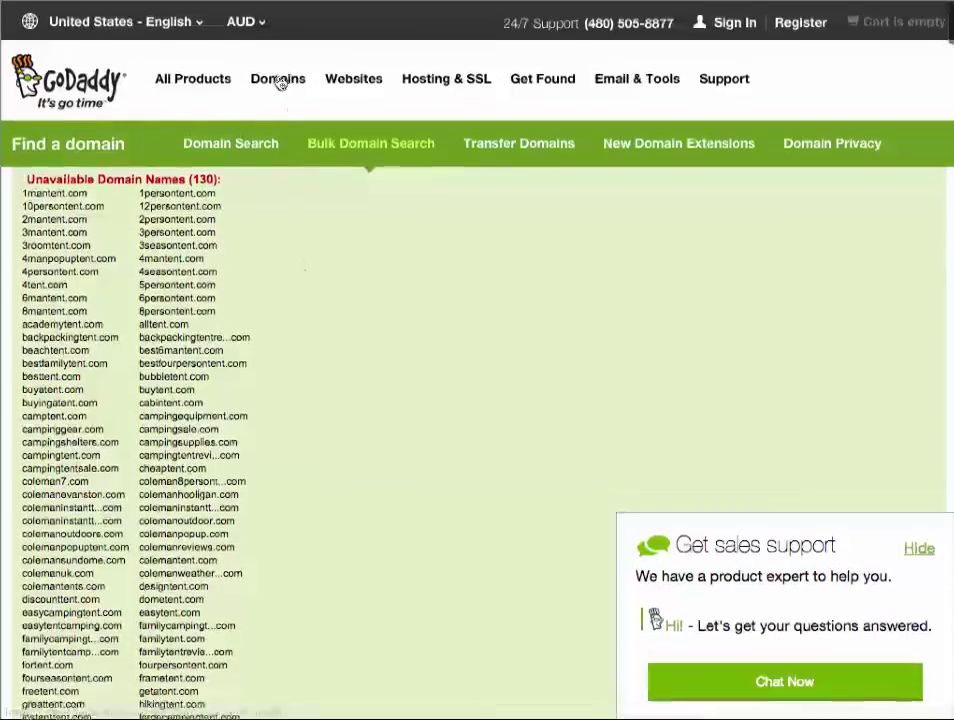
left_click(280, 82)
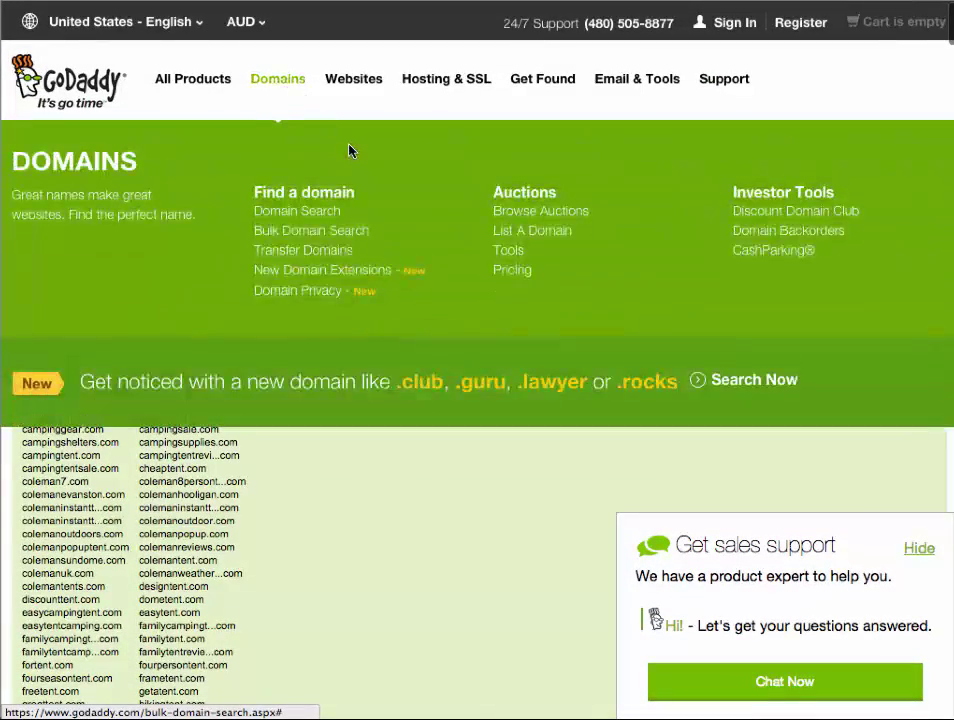
left_click(299, 214)
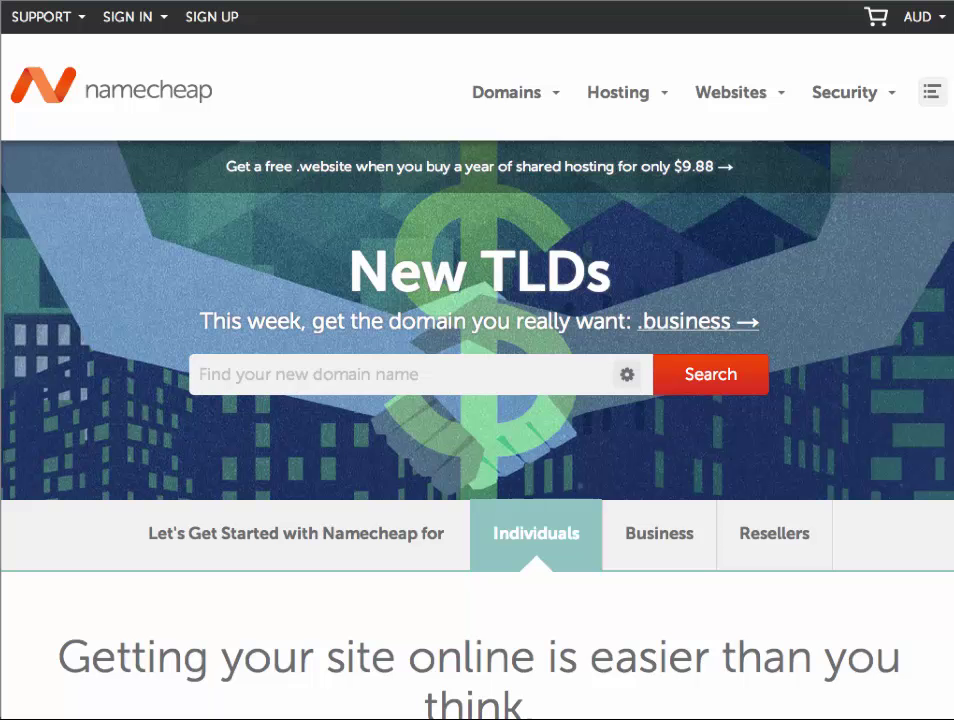
Step: Focus Namecheap's new-TLD domain search box and scroll down the homepage
left_click(316, 372)
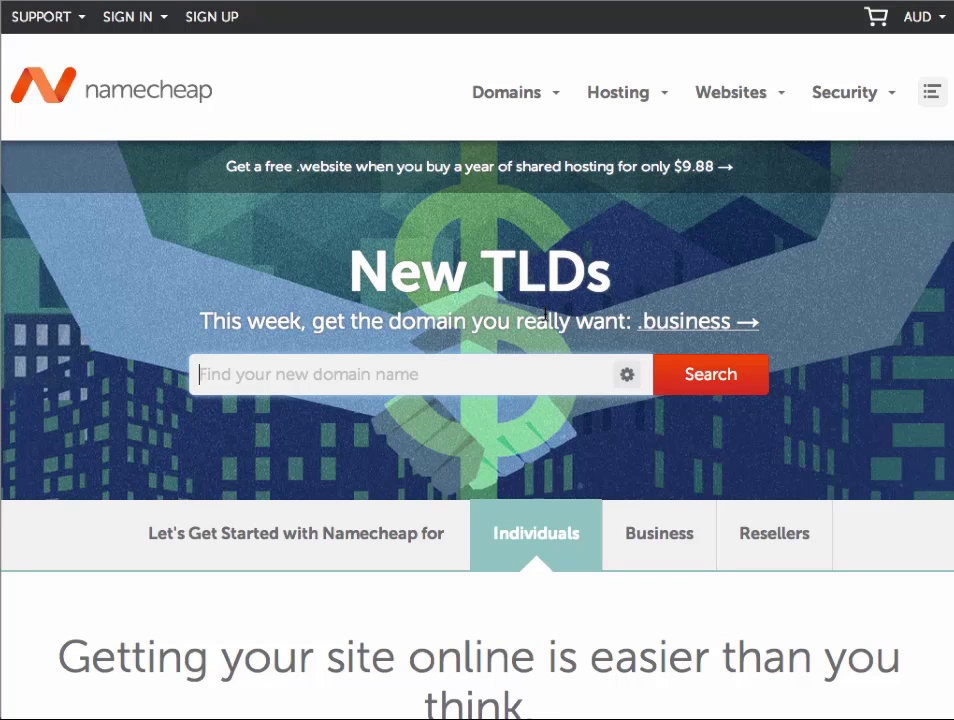
scroll(579, 153, "down", 1)
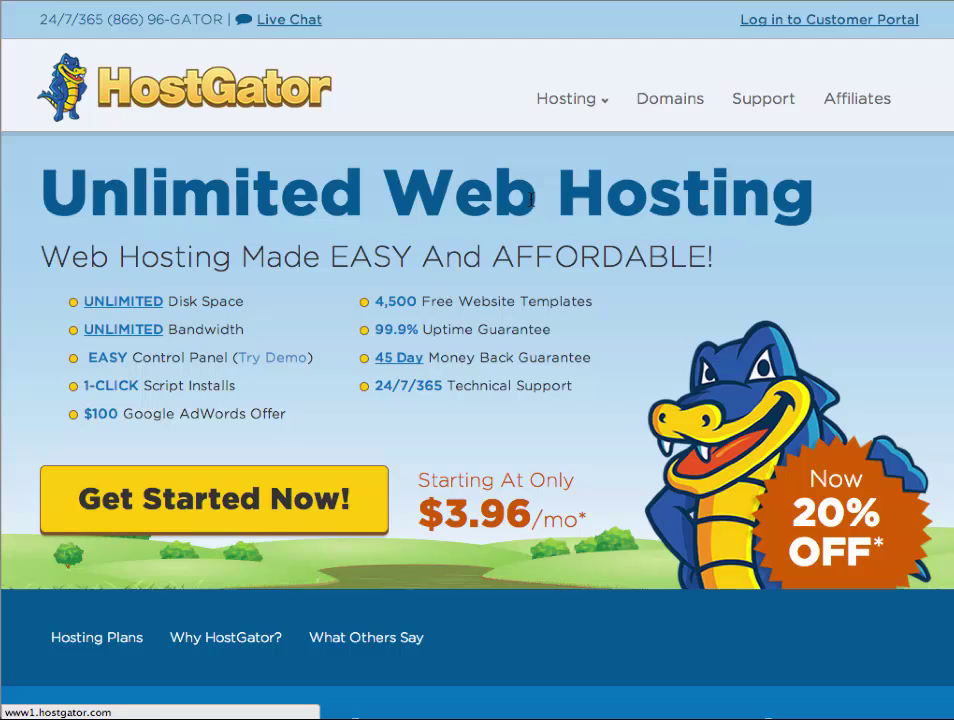
Step: Open HostGator's Web Hosting plans and choose Sign Up Now for the Baby plan
scroll(488, 213, "down", 1)
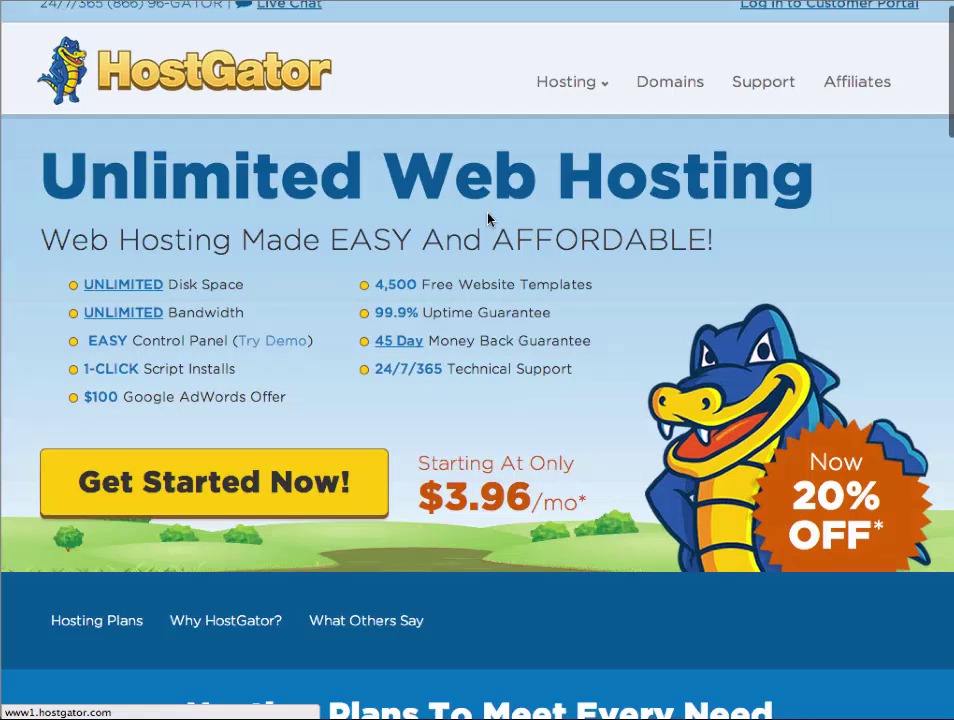
scroll(488, 213, "up", 1)
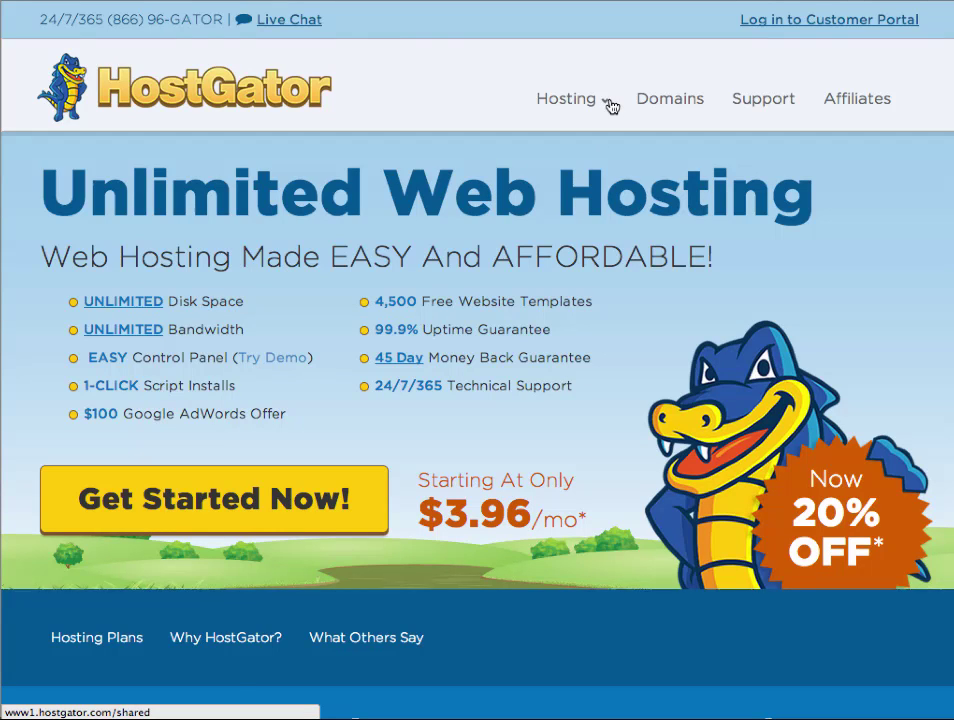
mouse_move(608, 107)
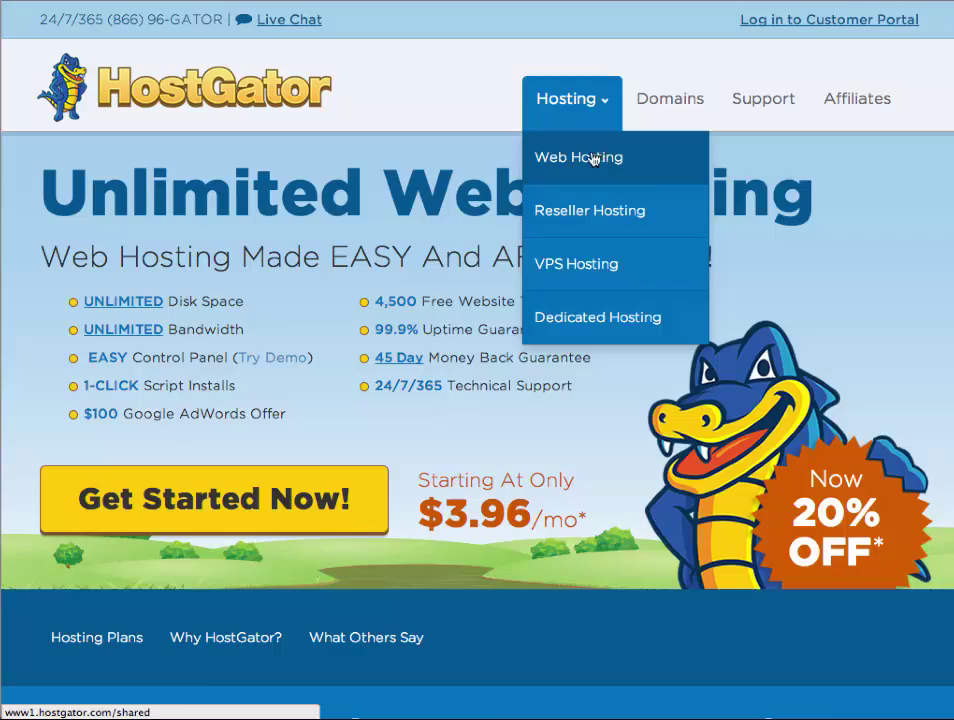
left_click(598, 157)
scroll(570, 295, "down", 5)
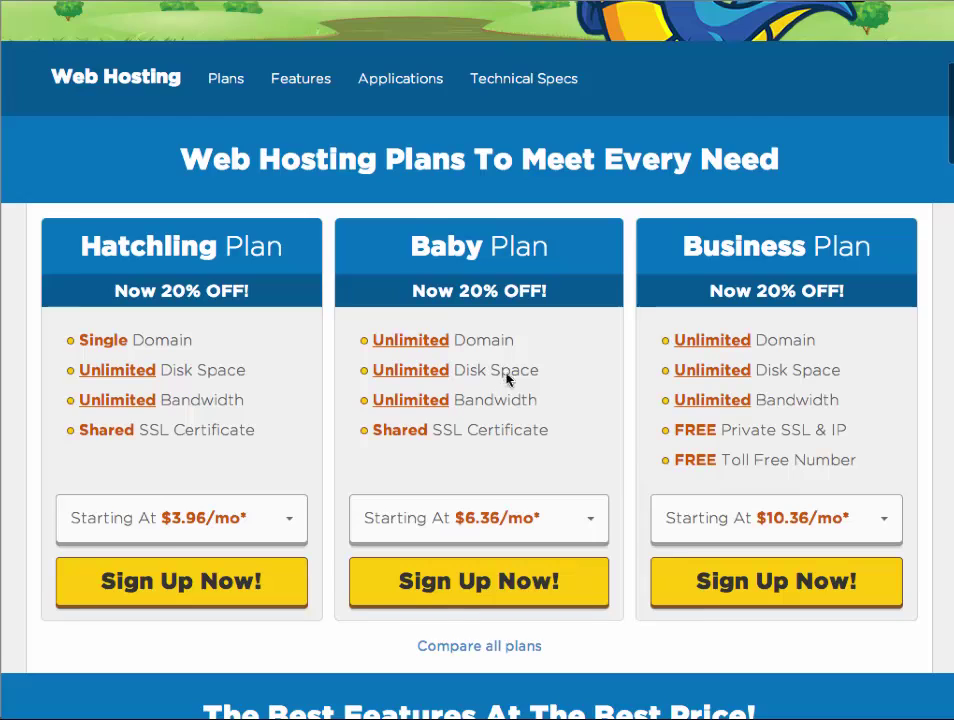
left_click(480, 590)
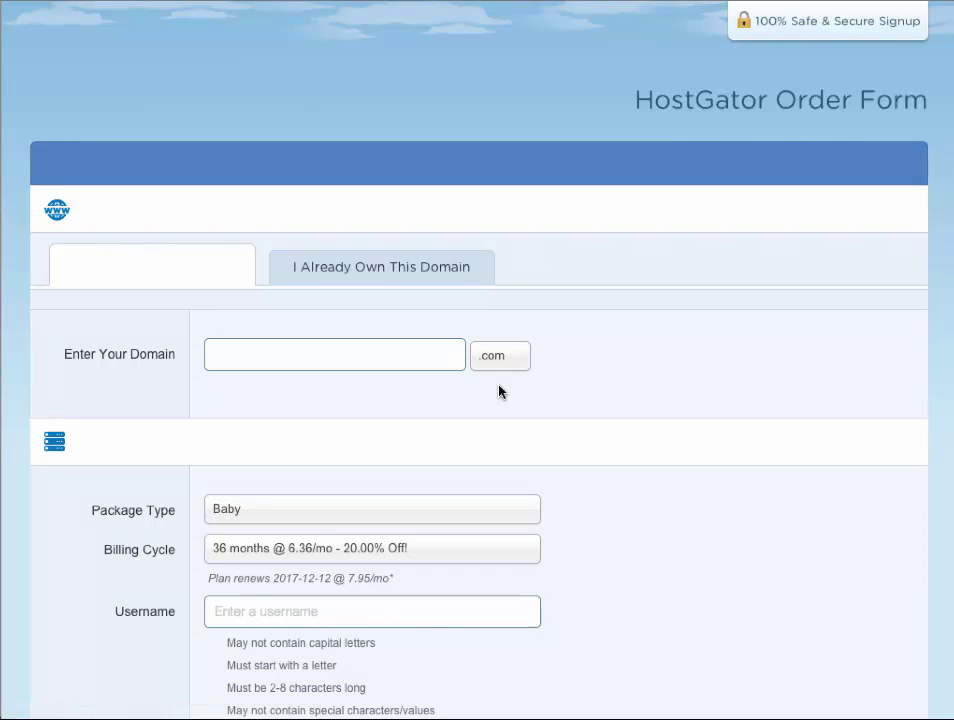
Step: Start the order's domain entry, keep 36-month billing, and review the Baby plan order form
left_click(246, 353)
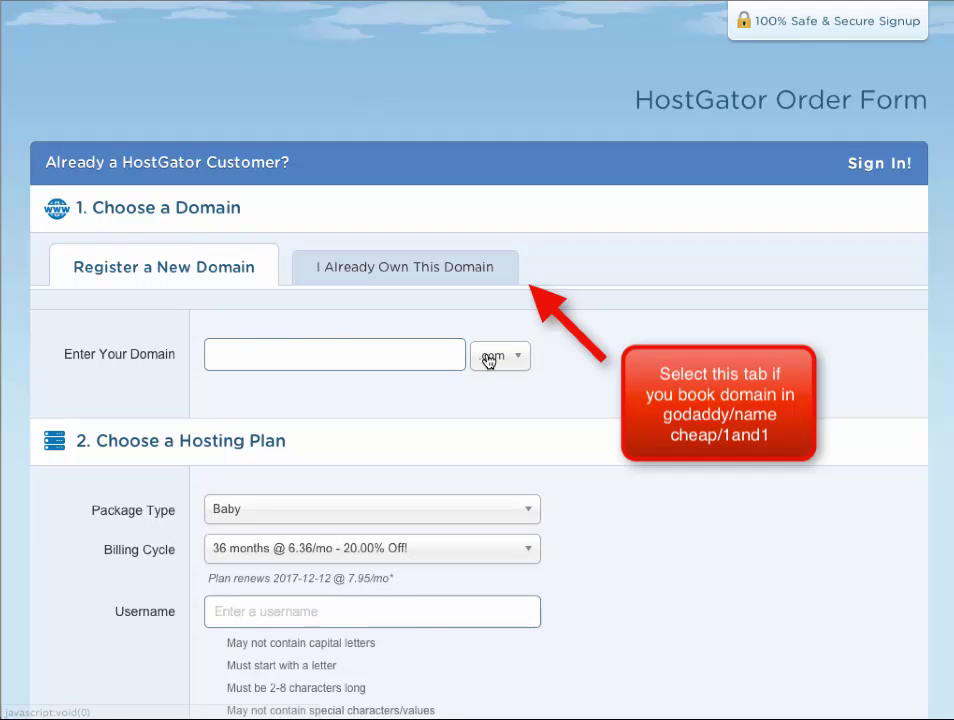
scroll(455, 315, "down", 3)
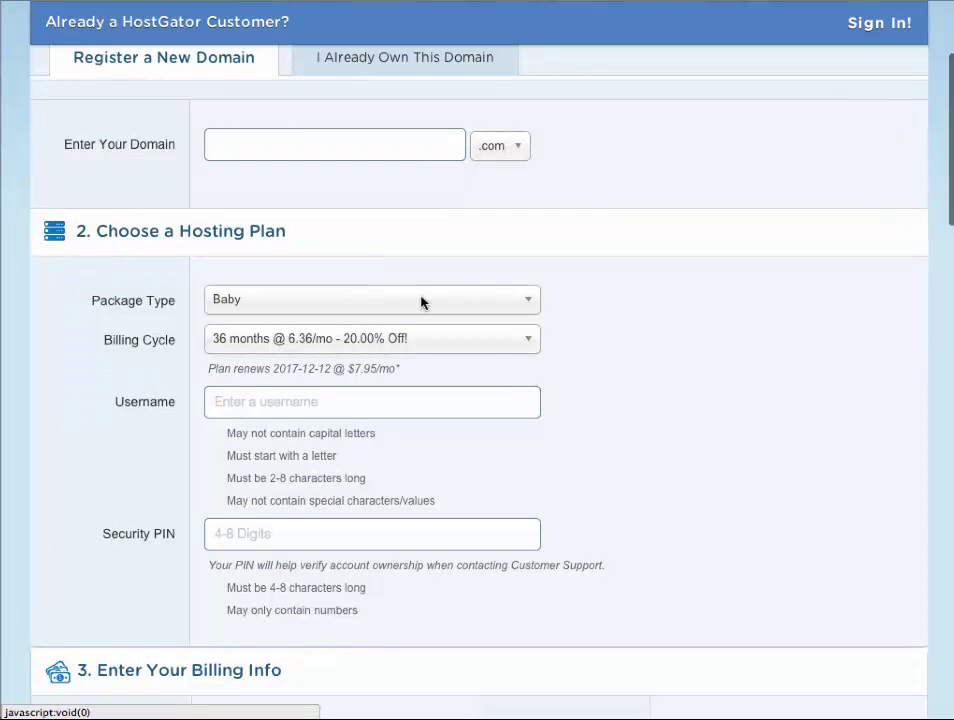
left_click(530, 342)
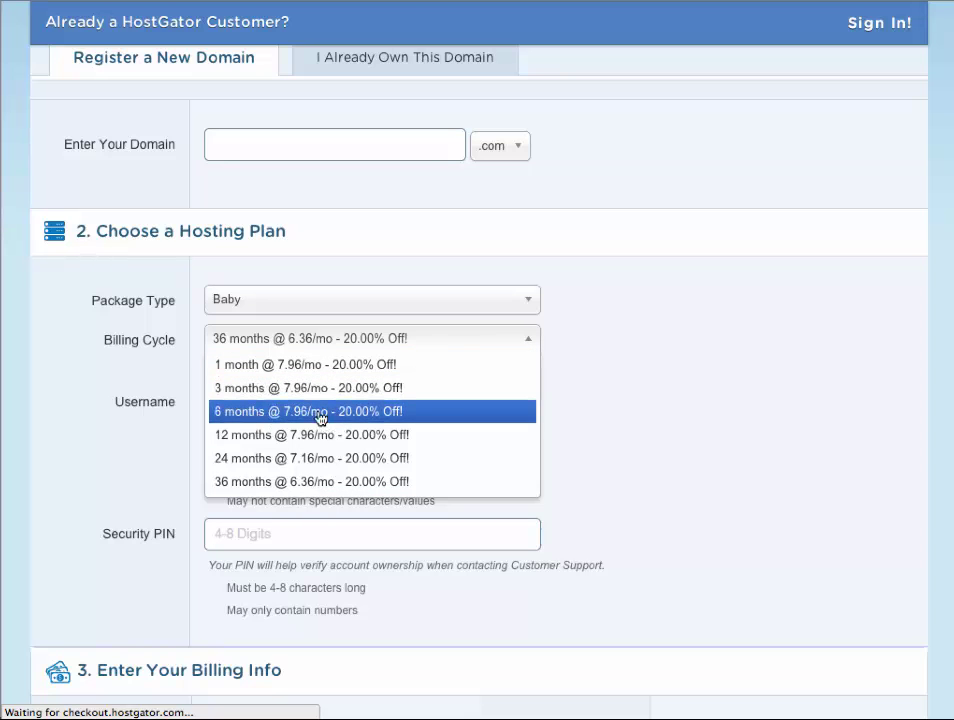
left_click(592, 375)
scroll(619, 398, "down", 3)
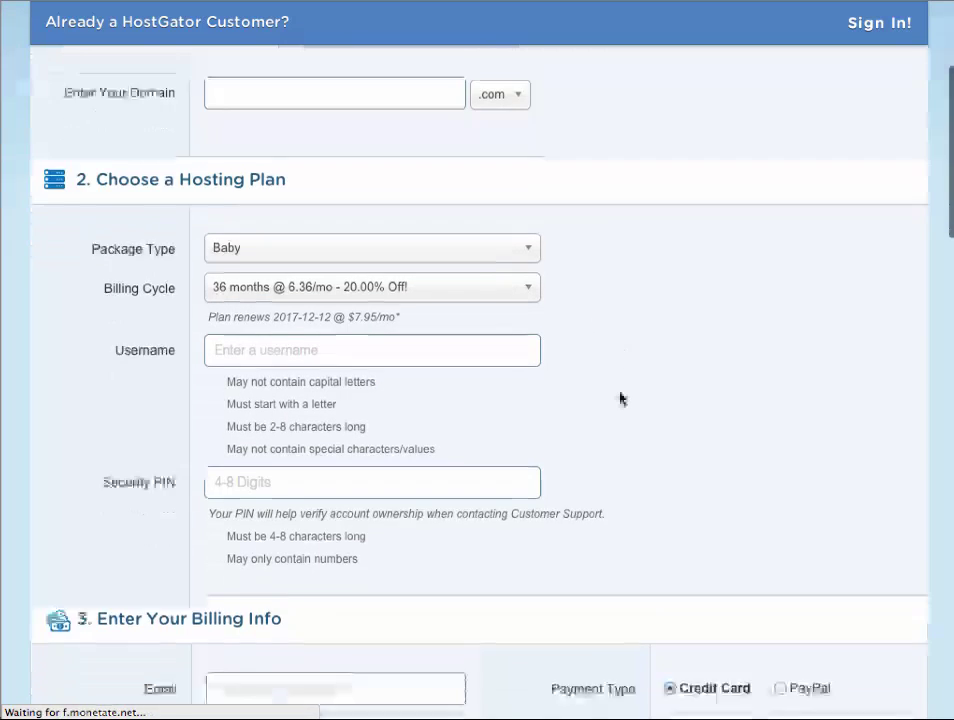
scroll(617, 336, "down", 10)
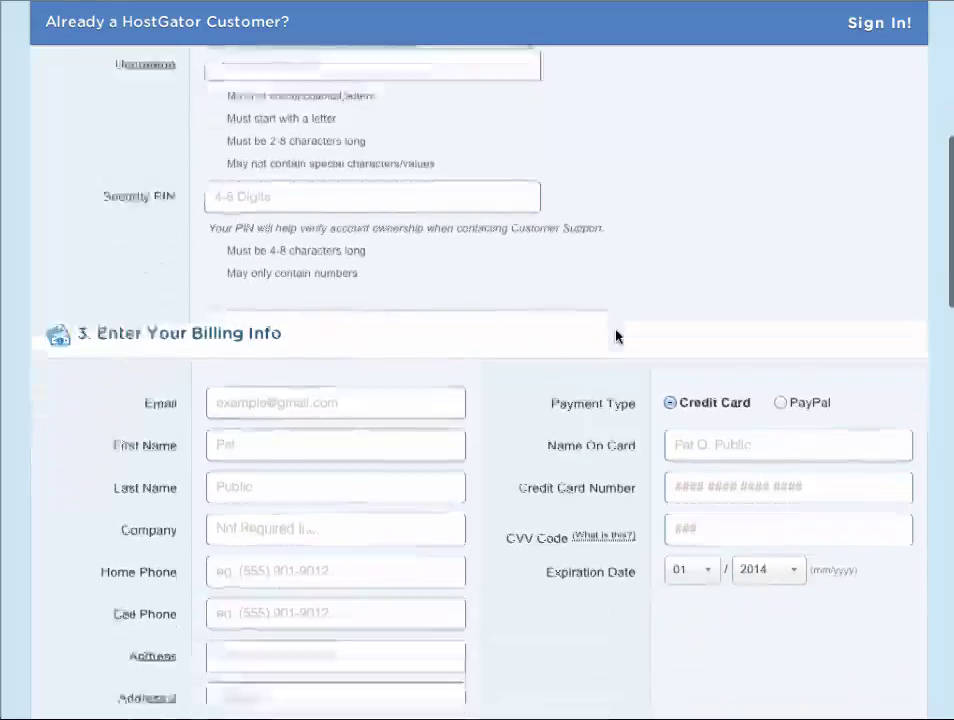
scroll(617, 336, "down", 10)
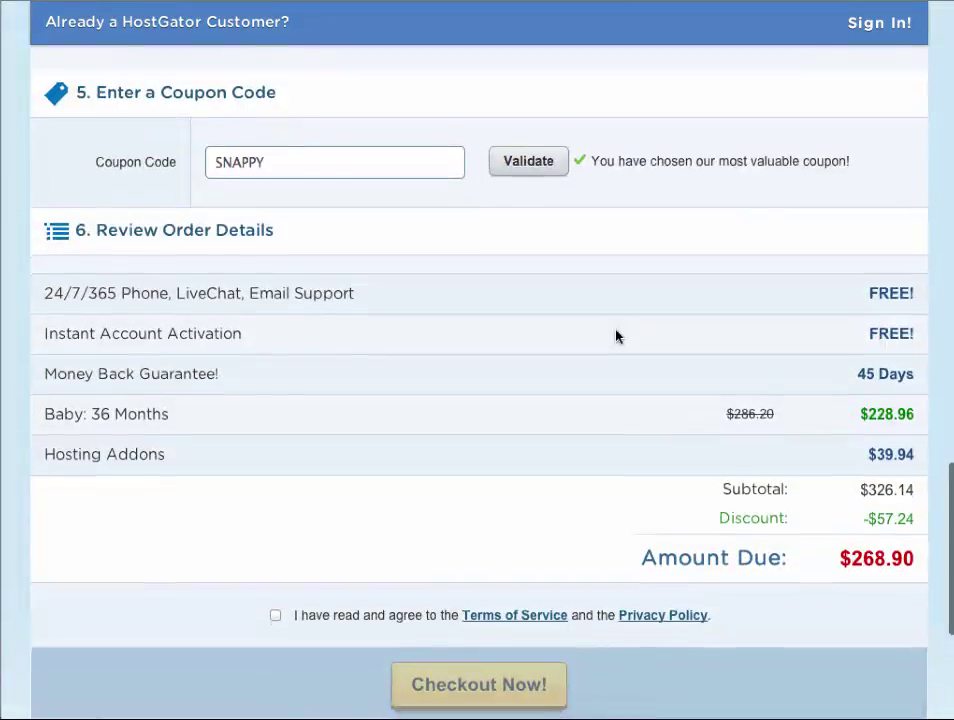
scroll(617, 336, "up", 15)
scroll(617, 336, "up", 1)
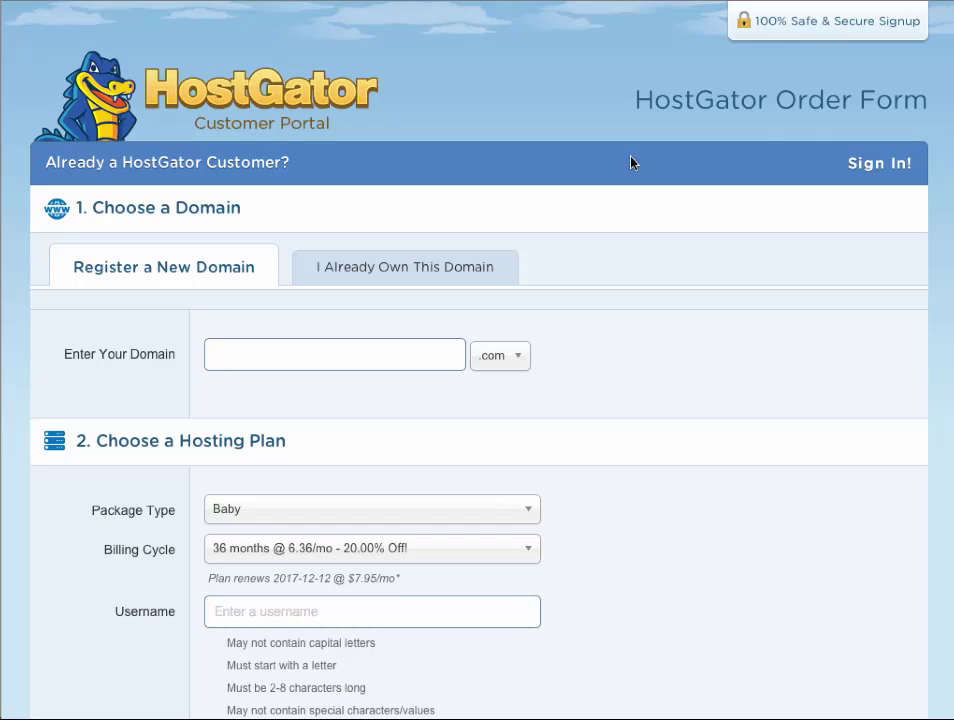
scroll(655, 105, "down", 1)
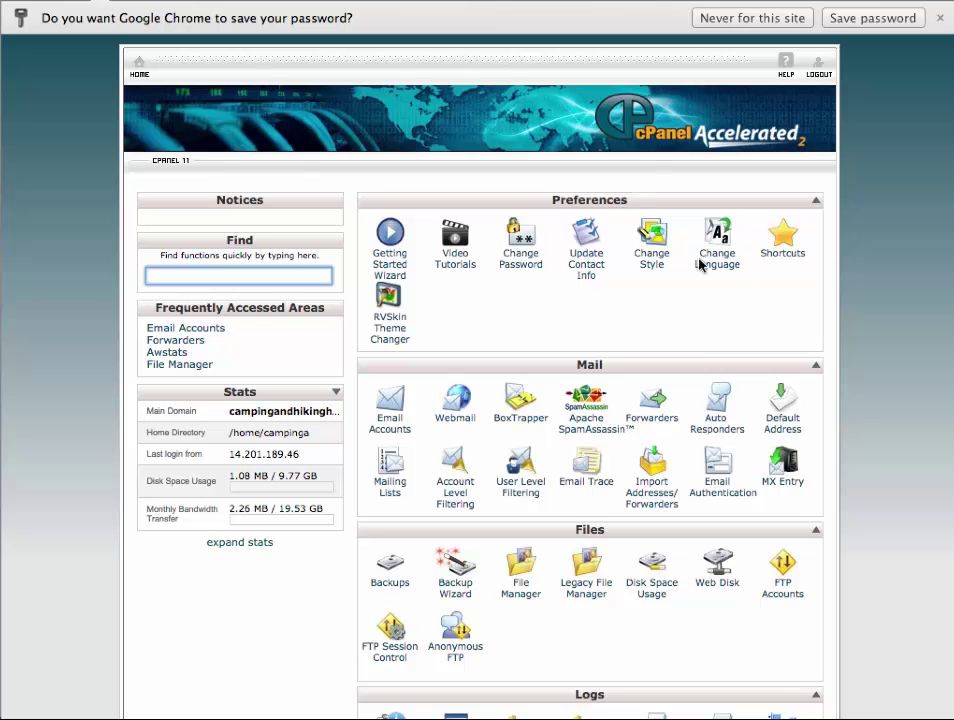
scroll(893, 270, "down", 3)
scroll(893, 270, "up", 3)
scroll(890, 306, "down", 2)
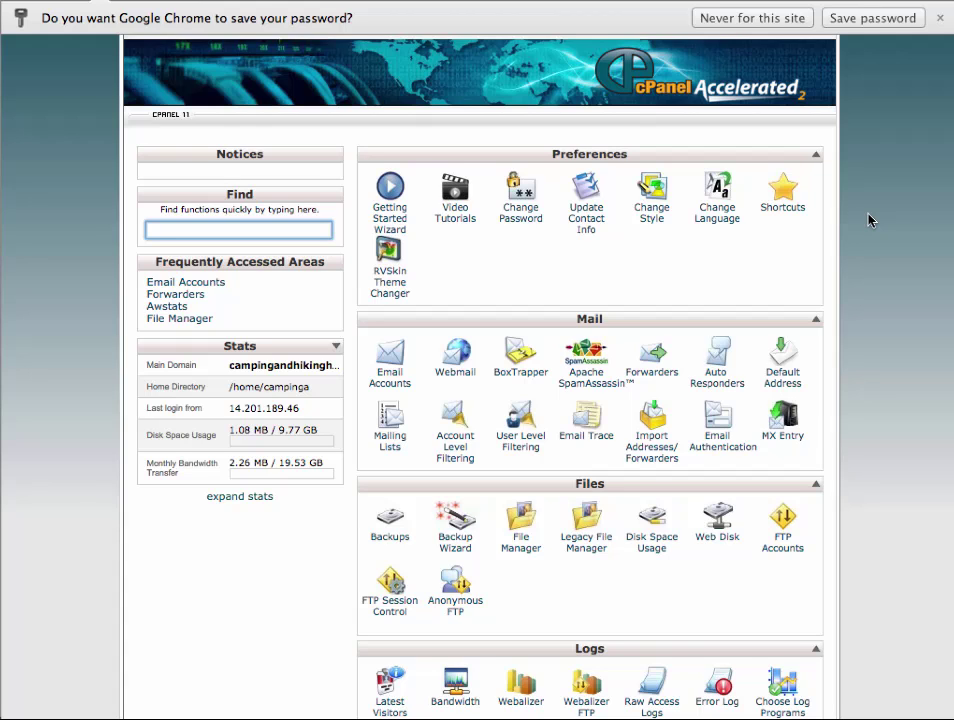
scroll(826, 126, "down", 1)
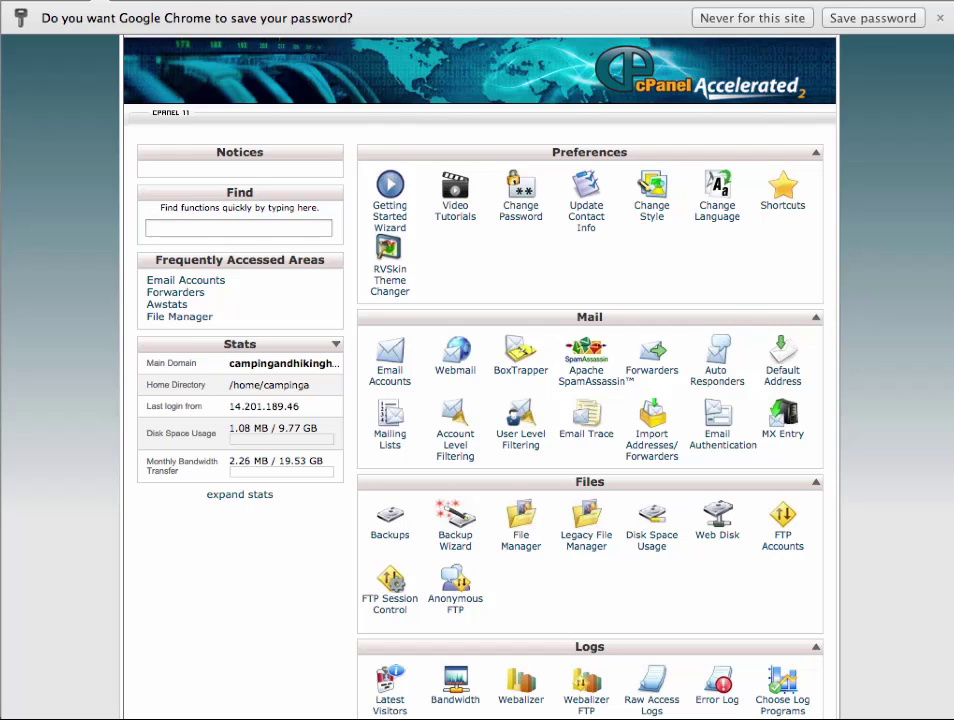
right_click(169, 1)
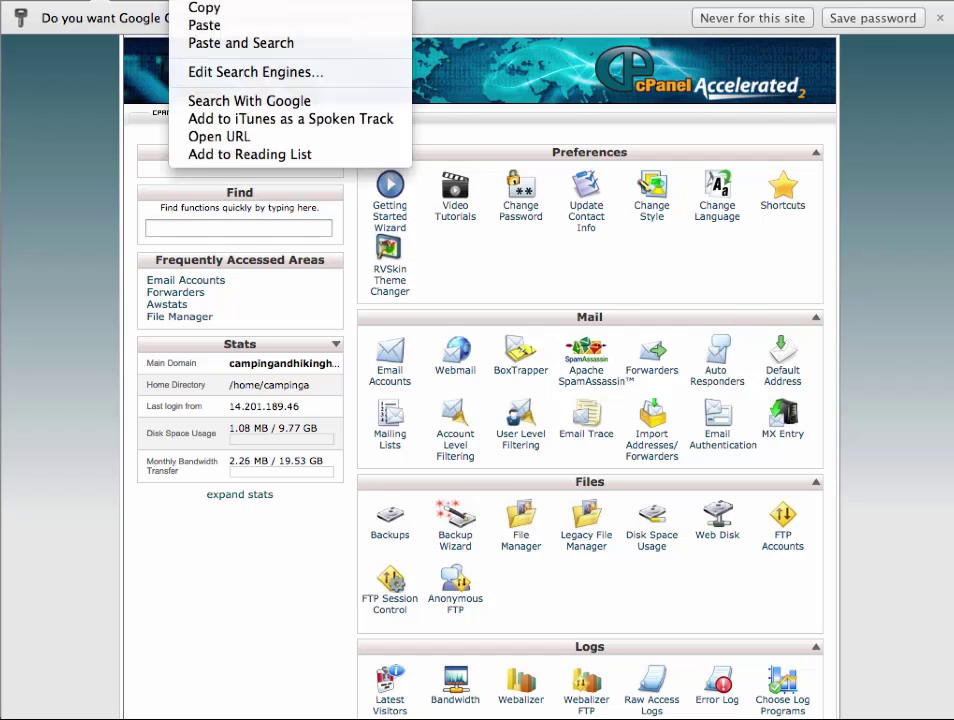
left_click(203, 12)
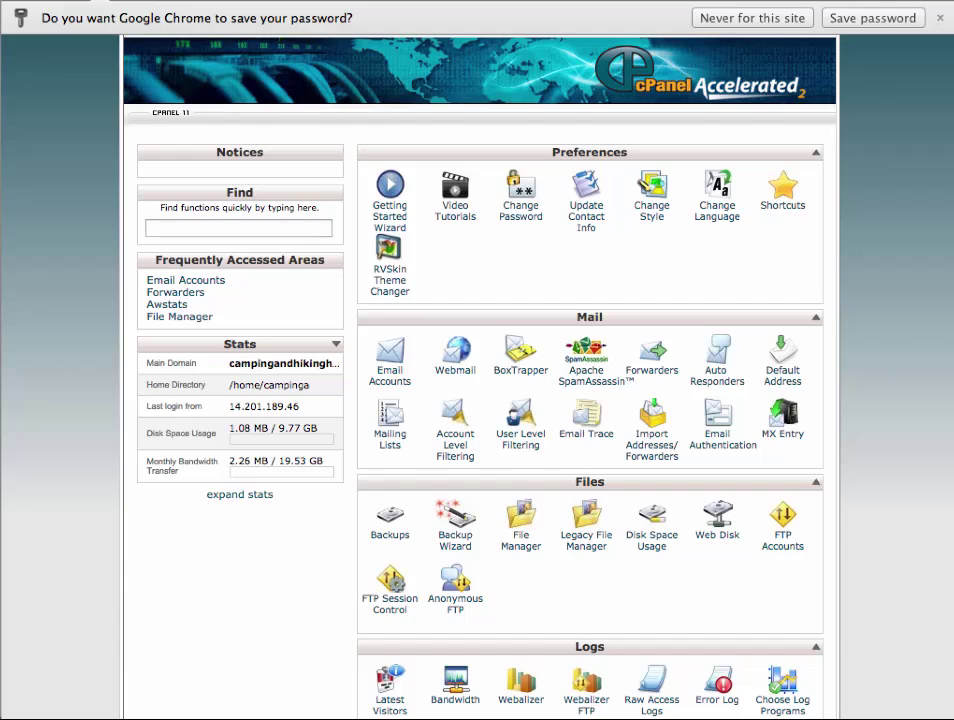
key("super+t")
right_click(275, 0)
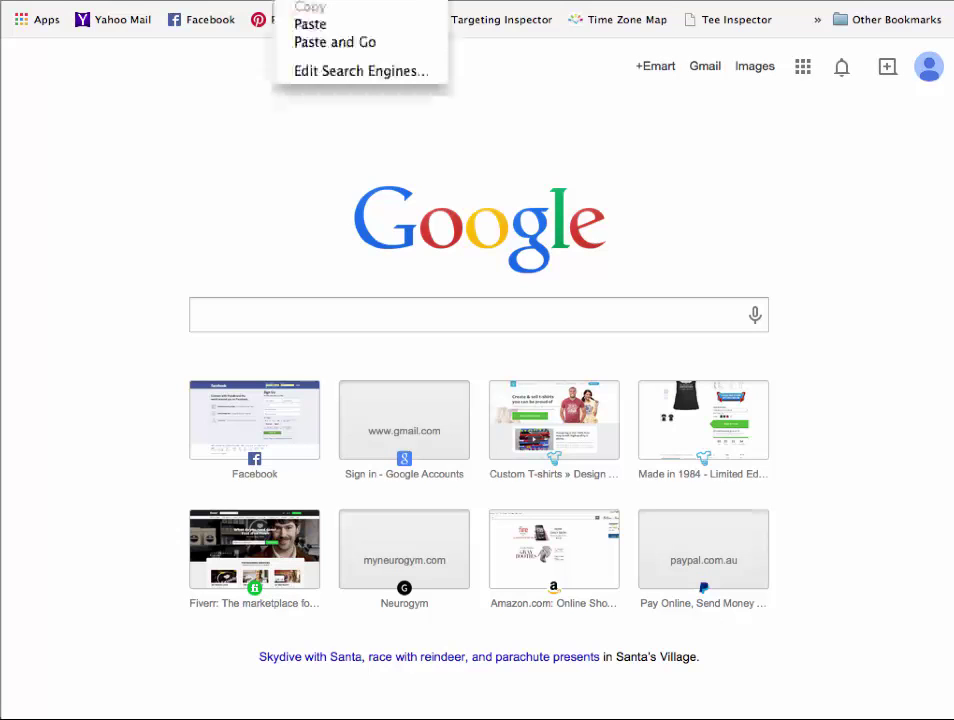
left_click(332, 23)
left_click(340, 27)
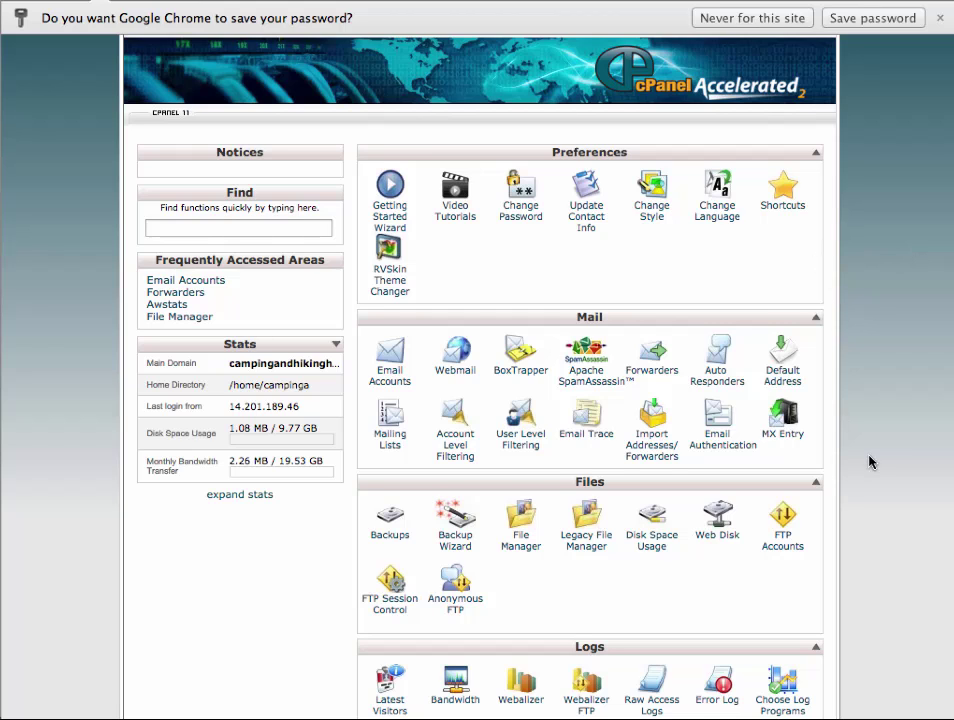
Step: Scroll down to Software/Services in cPanel and launch QuickInstall
scroll(869, 460, "down", 5)
scroll(869, 460, "down", 6)
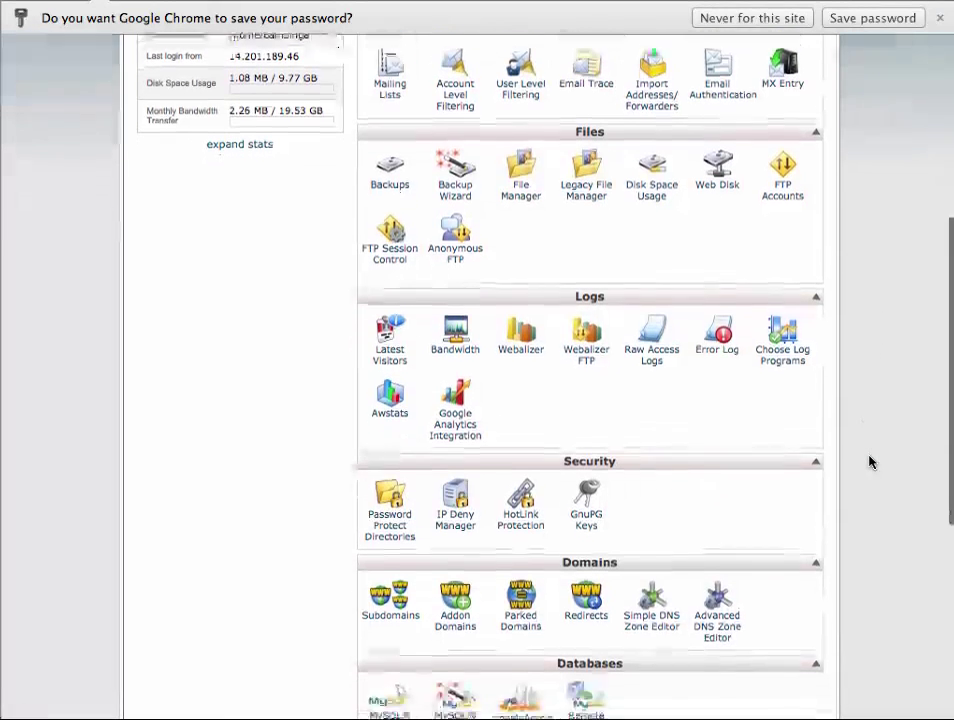
scroll(869, 460, "down", 2)
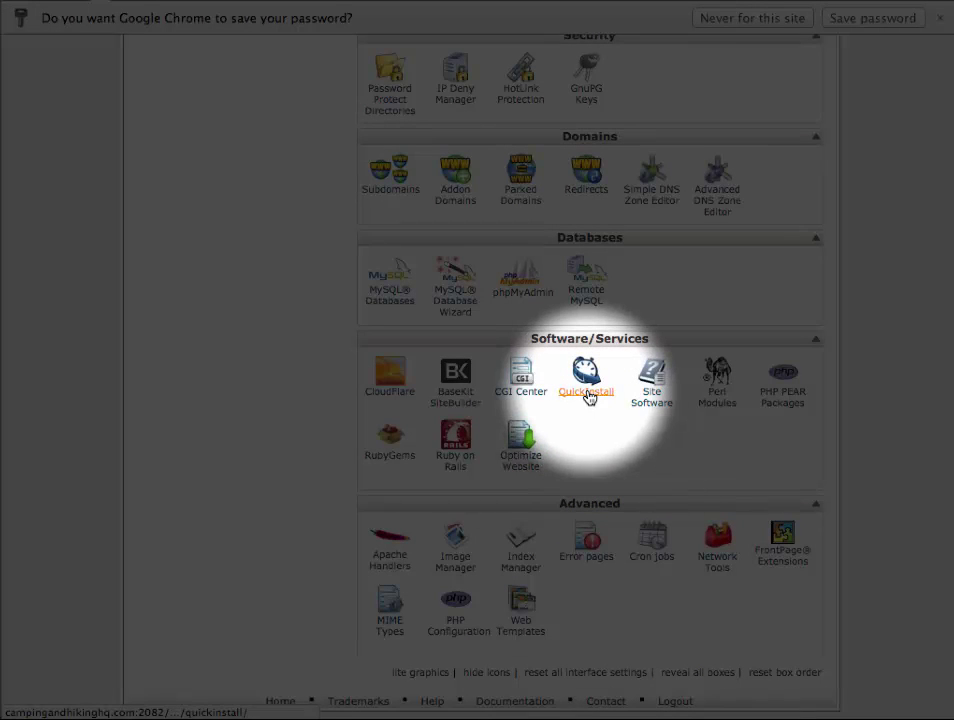
left_click(588, 396)
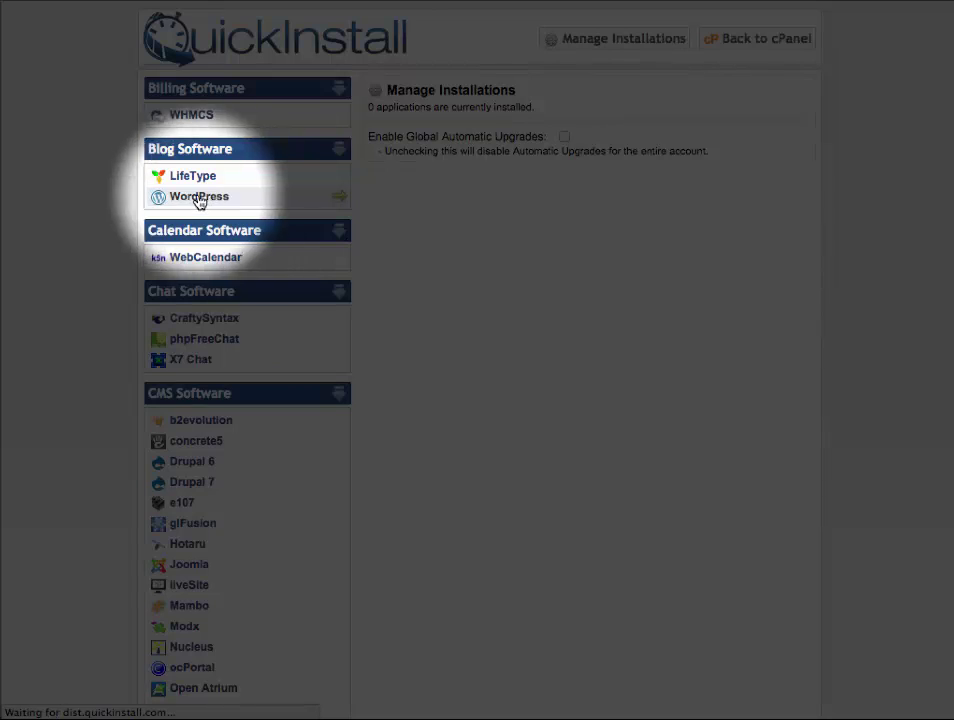
Step: Pick WordPress under Blog Software and continue to its install form for campingandhikinghq.com
left_click(217, 200)
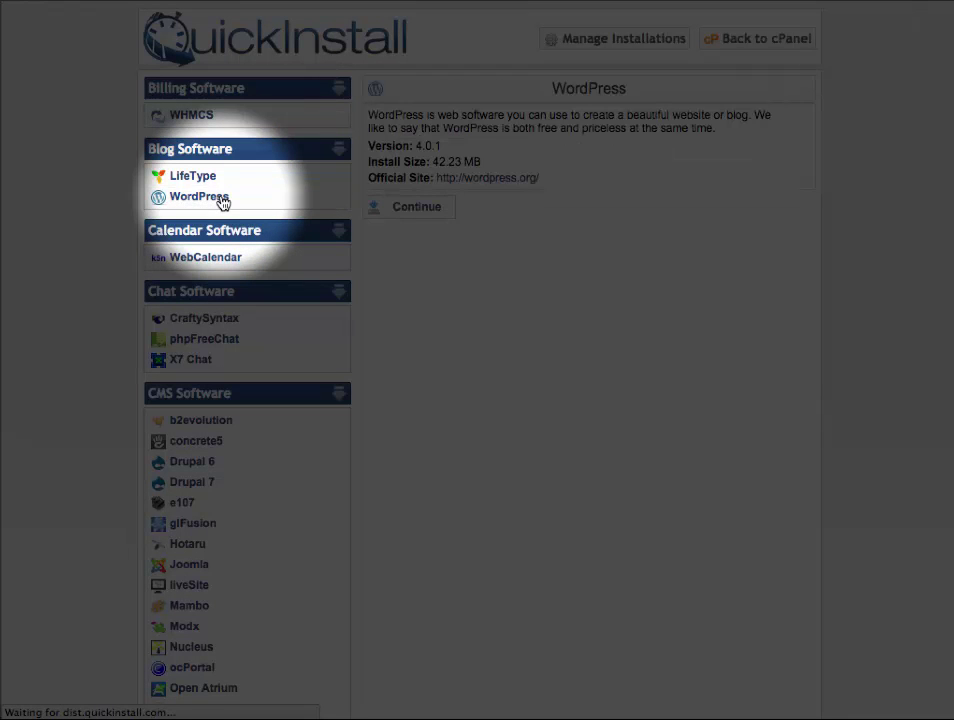
left_click(418, 209)
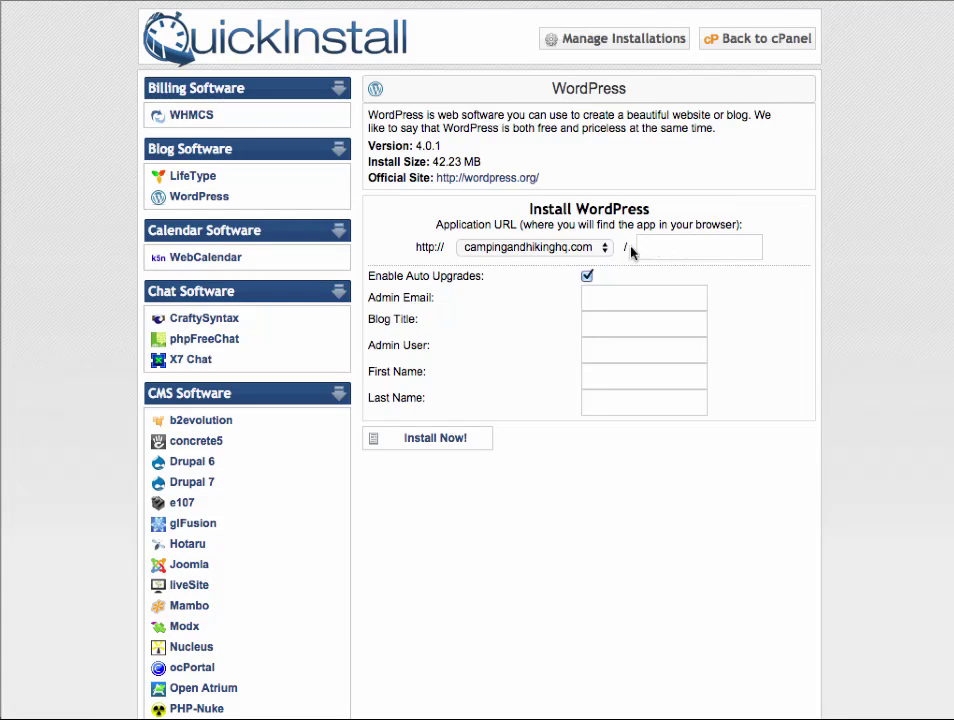
Step: Fill in the saved admin email and the blog title 'Camping And Hiking Goods'
left_click(707, 249)
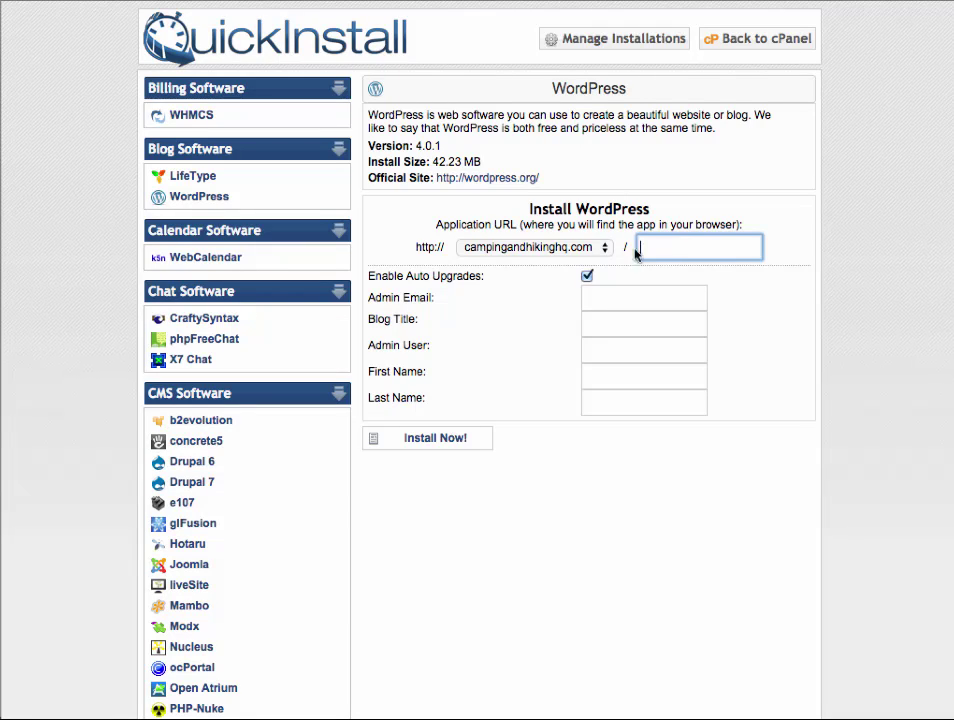
left_click(632, 299)
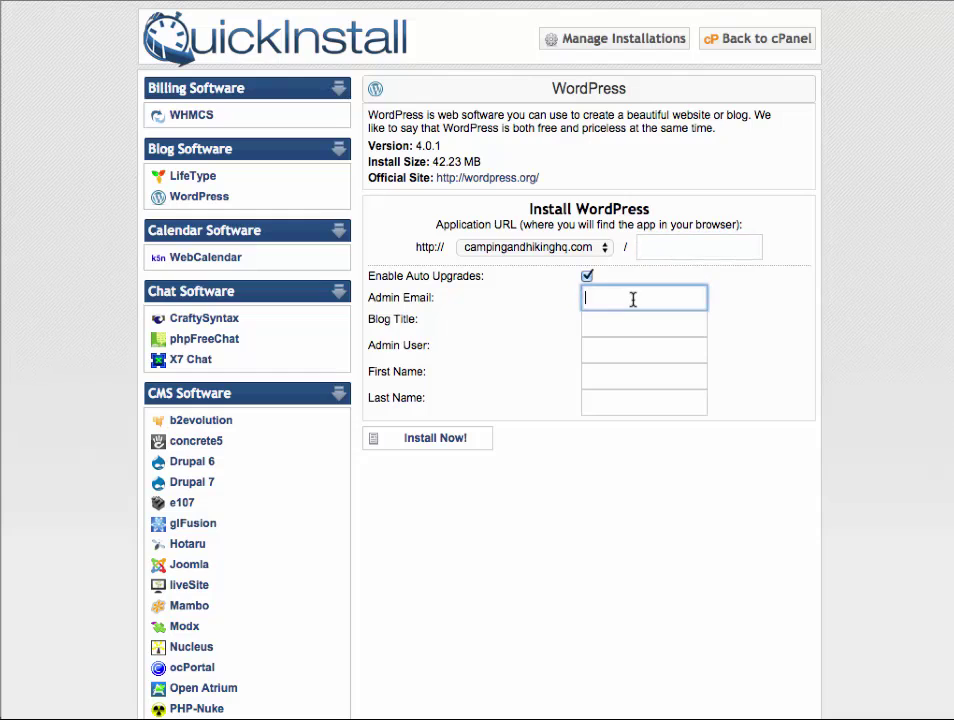
type("c")
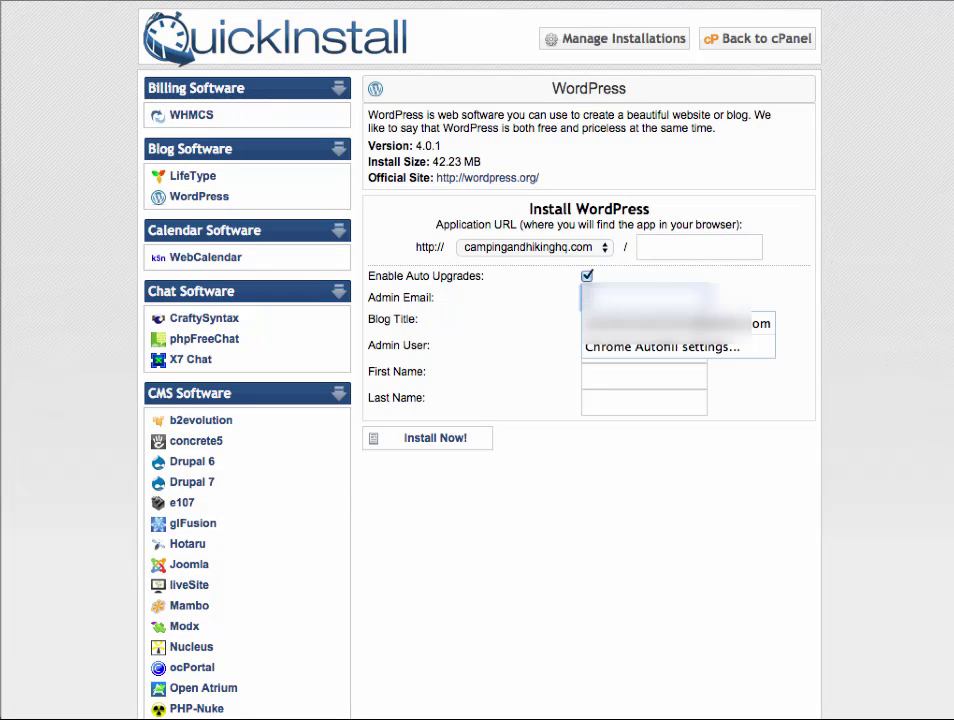
left_click(603, 325)
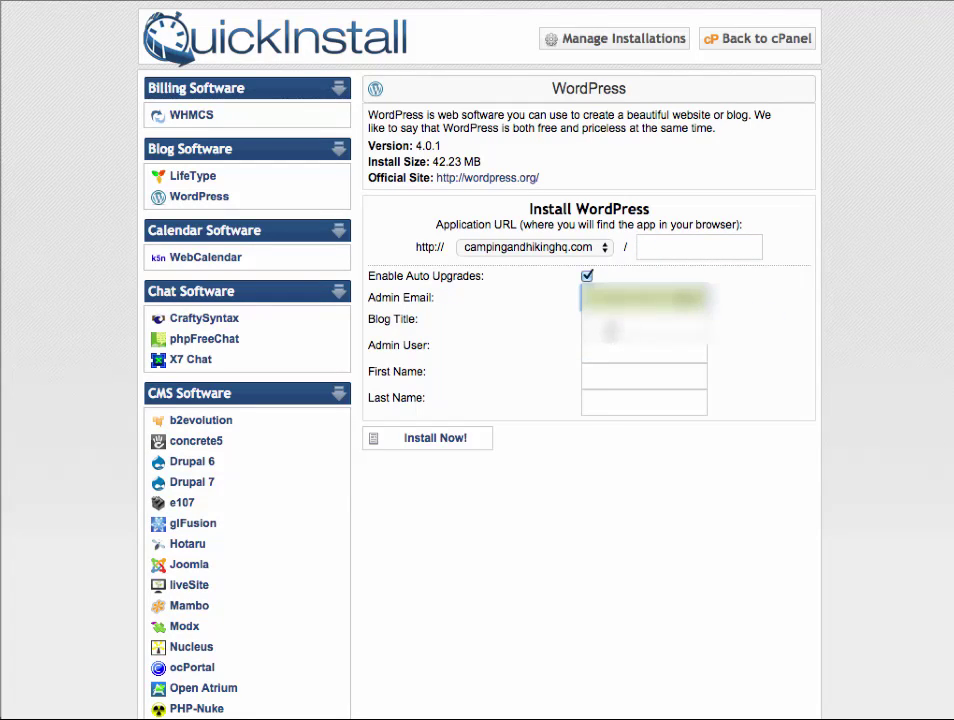
left_click(620, 325)
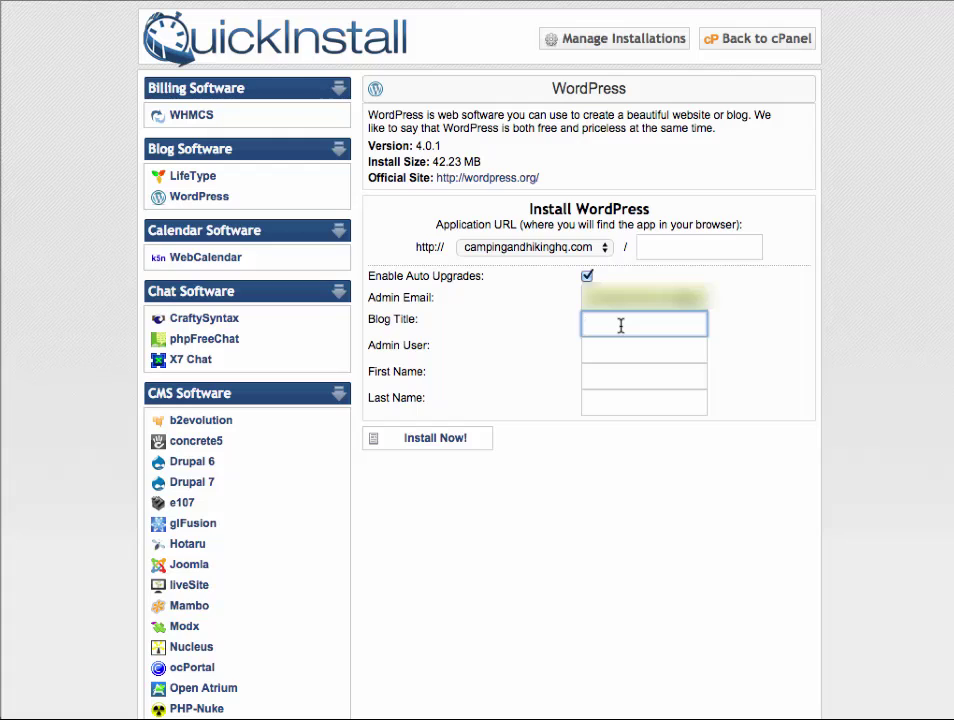
type("Camping ")
type("And H")
type("iking G")
type("oods")
Step: Set admin user 'admin' with the admin's first and last name, then install WordPress
left_click(620, 351)
type("admin")
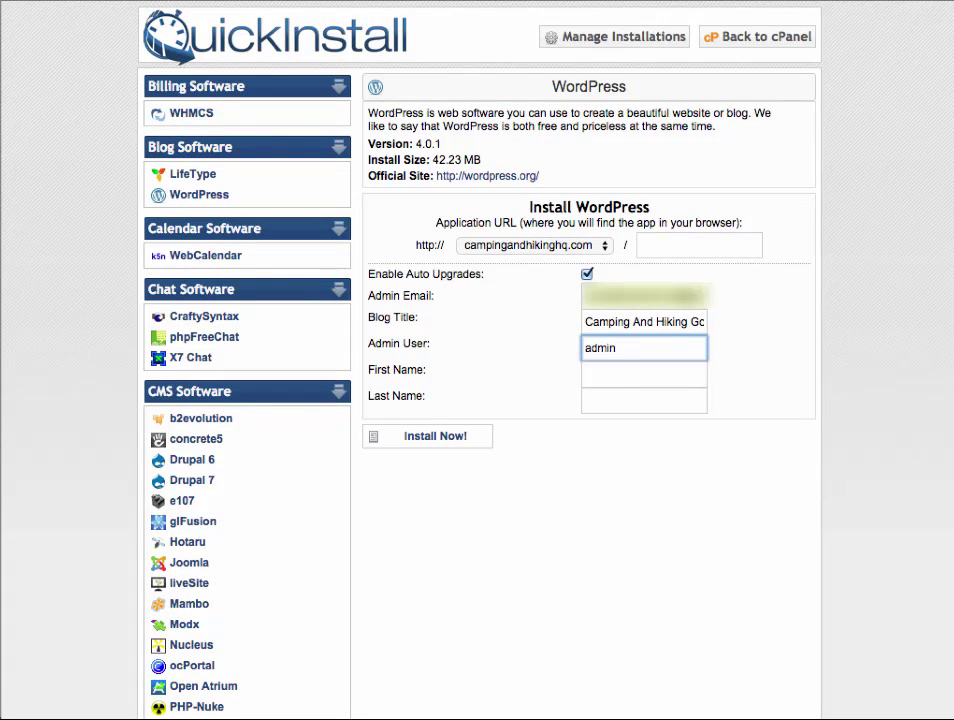
left_click(620, 371)
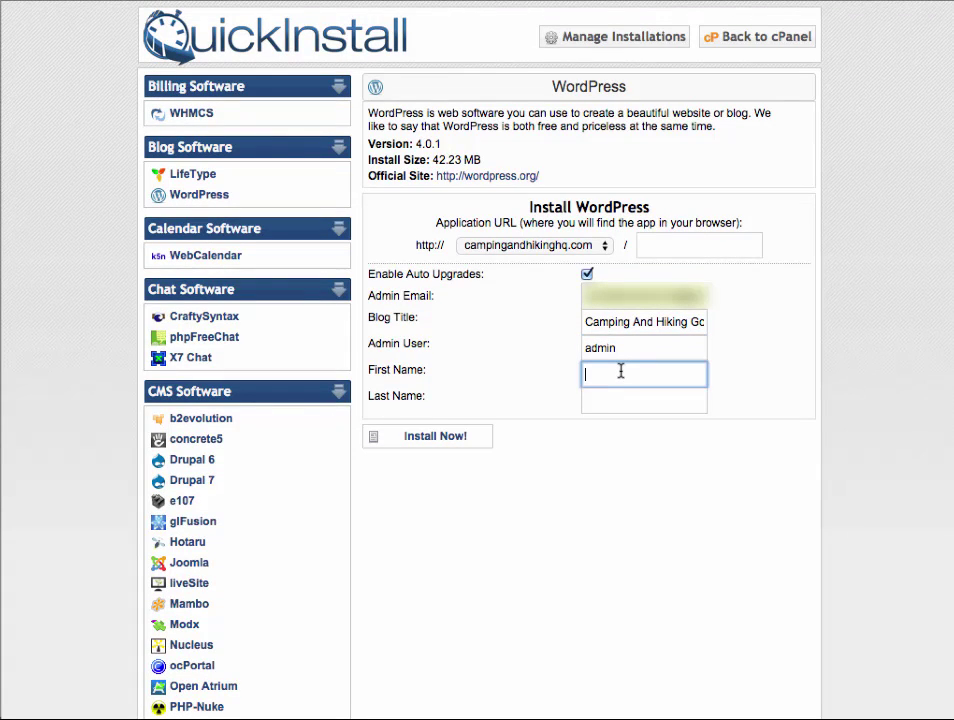
type("R")
scroll(611, 404, "up", 1)
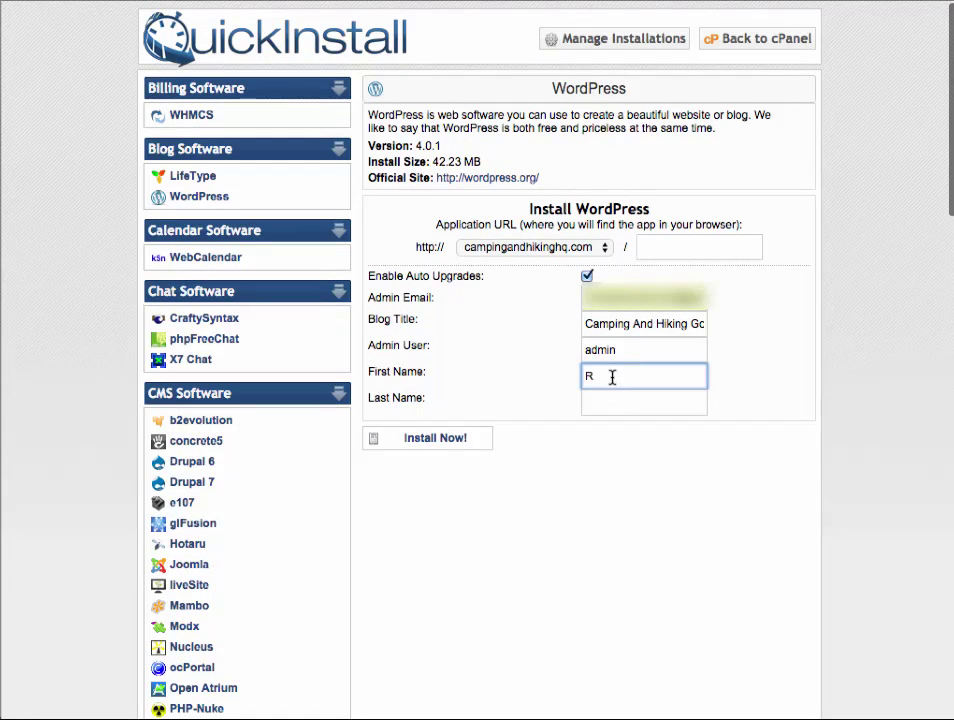
left_click(619, 403)
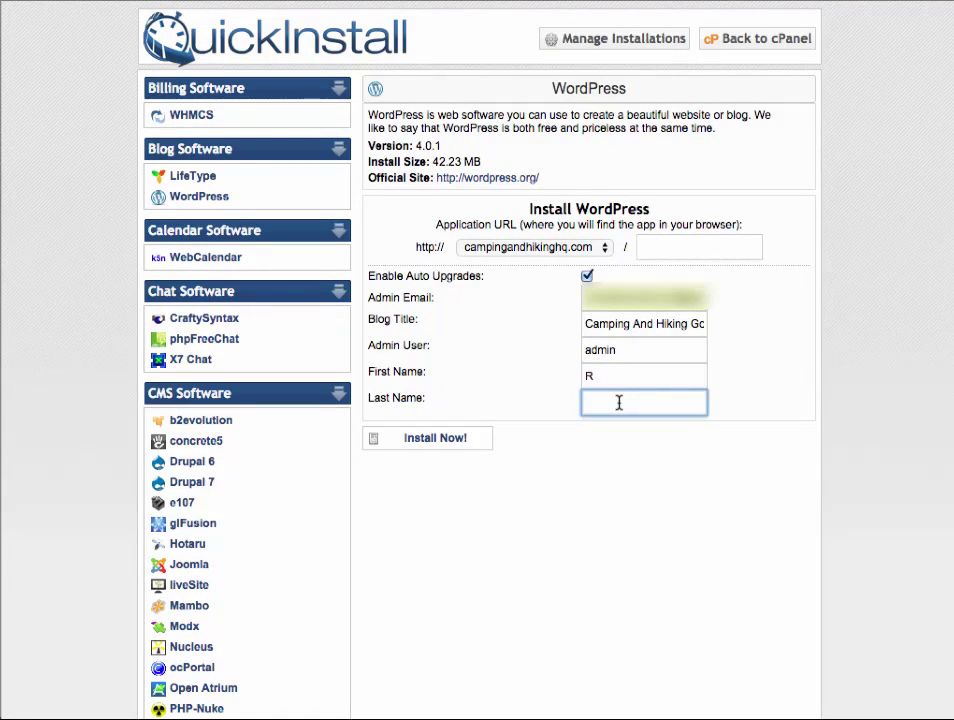
type("S")
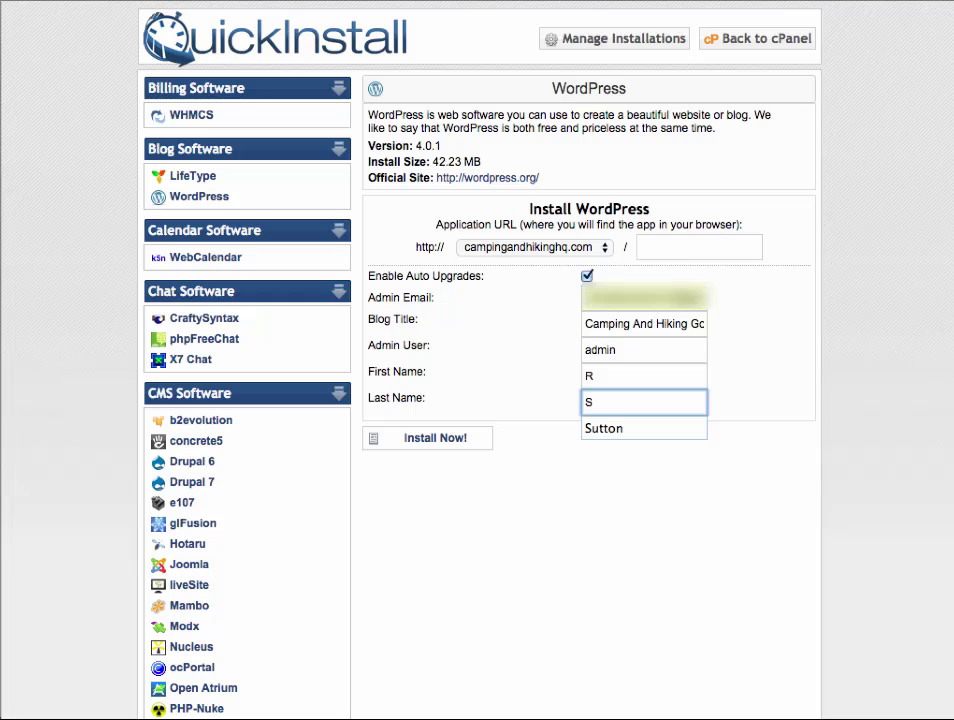
type("han")
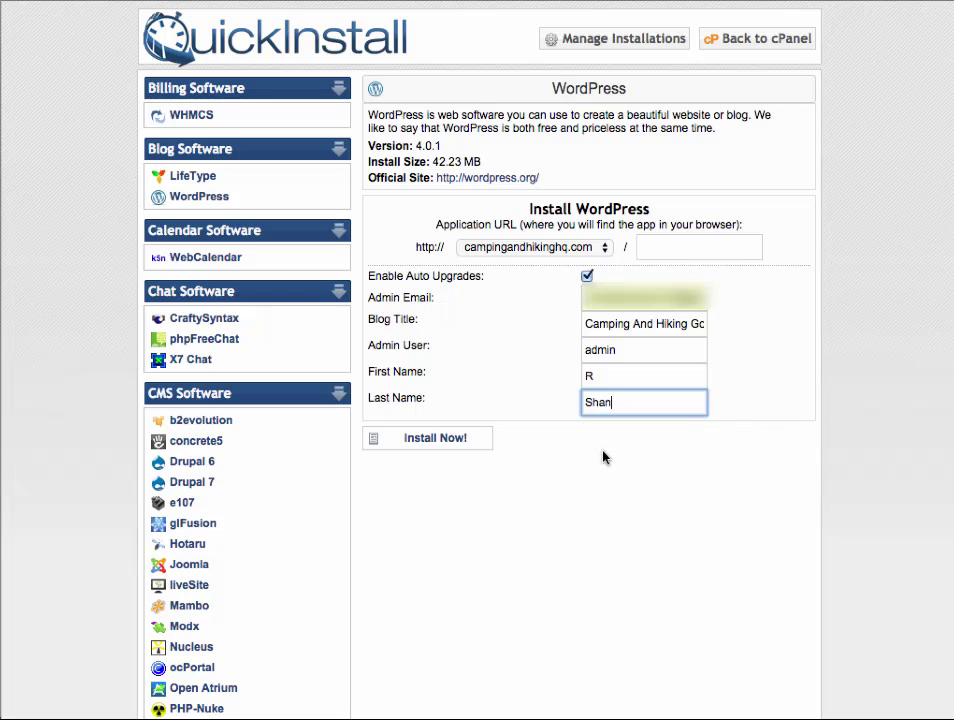
left_click(447, 443)
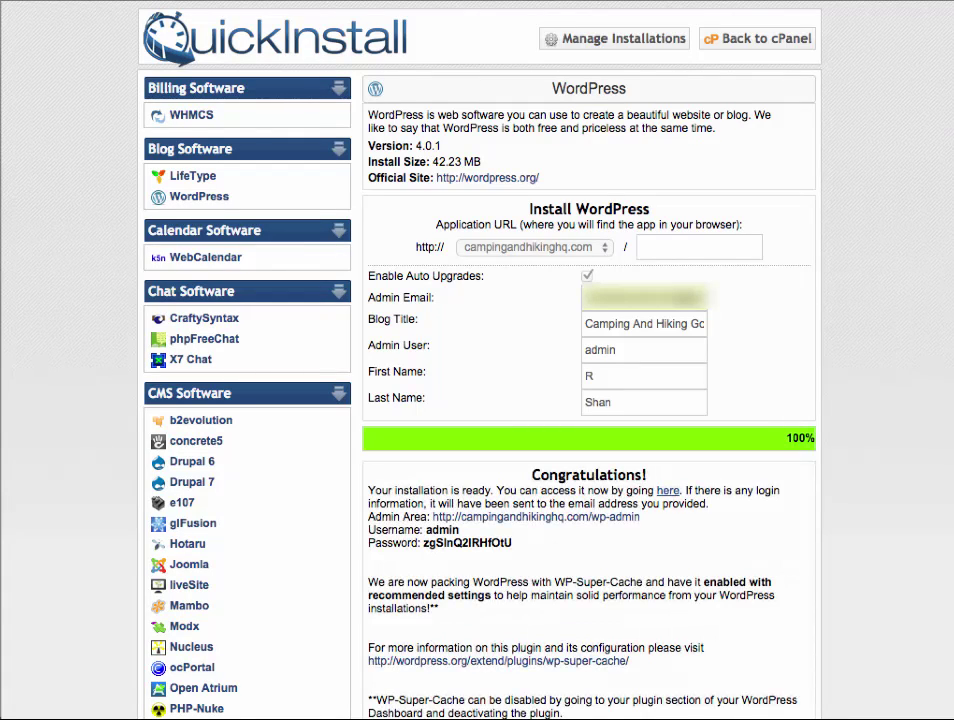
scroll(882, 494, "down", 1)
scroll(882, 494, "down", 5)
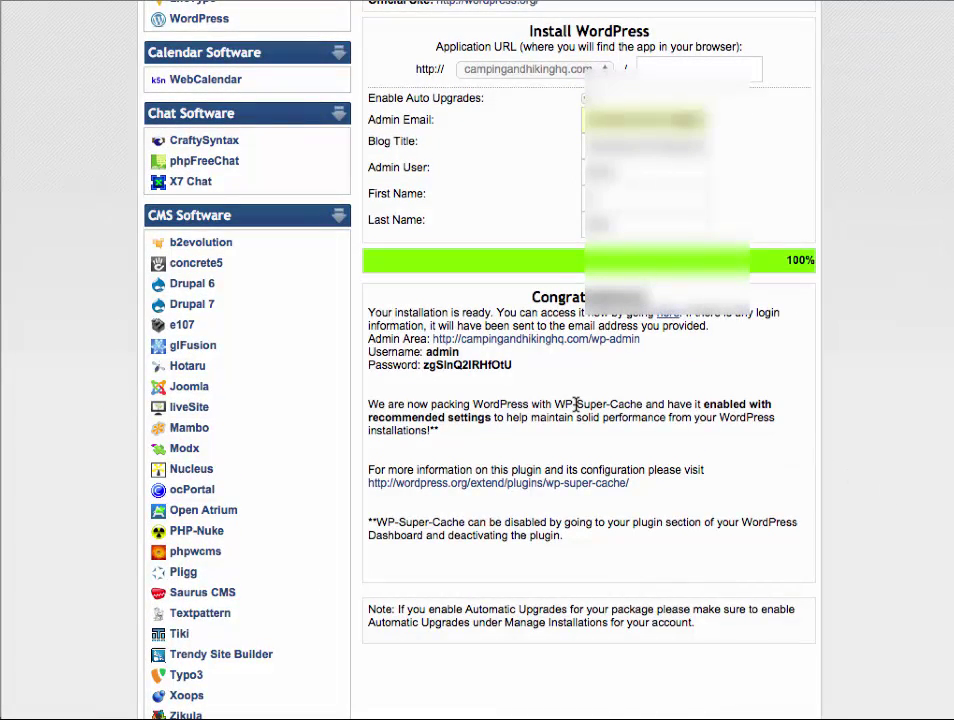
scroll(564, 383, "down", 2)
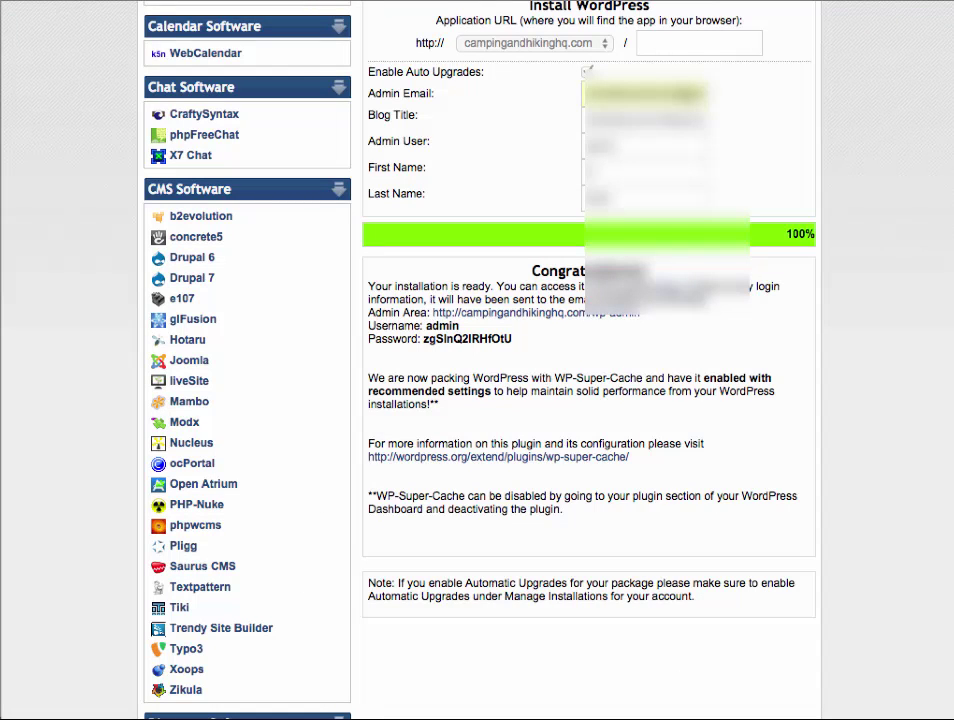
Step: Copy the Admin Area URL and load it in a new browser tab
right_click(146, 1)
left_click(314, 6)
key("super+t")
right_click(308, 2)
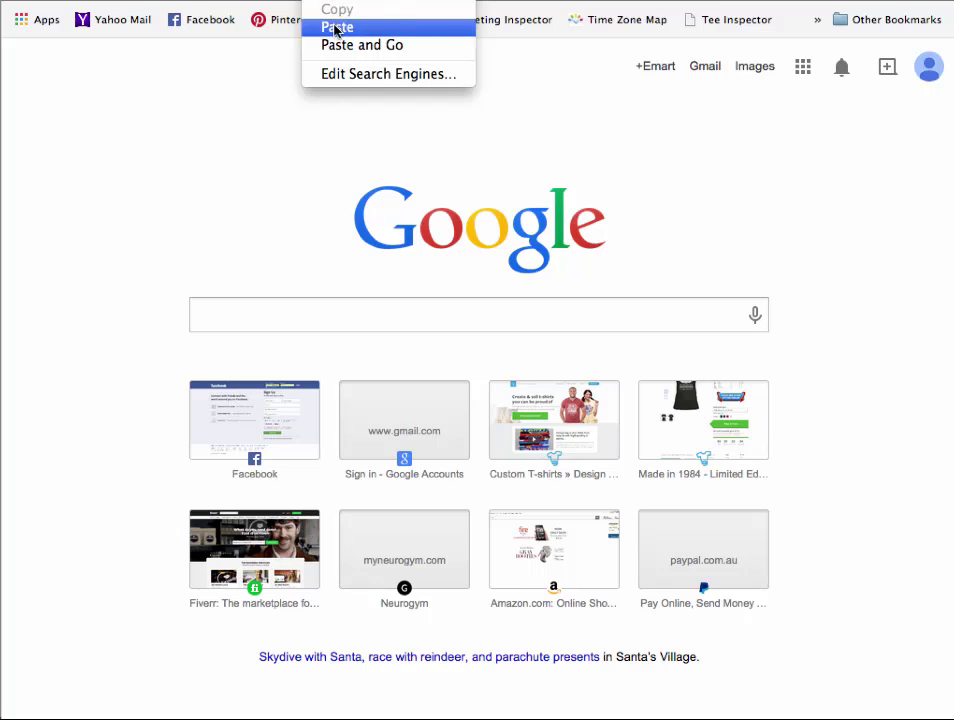
left_click(336, 26)
key("Return")
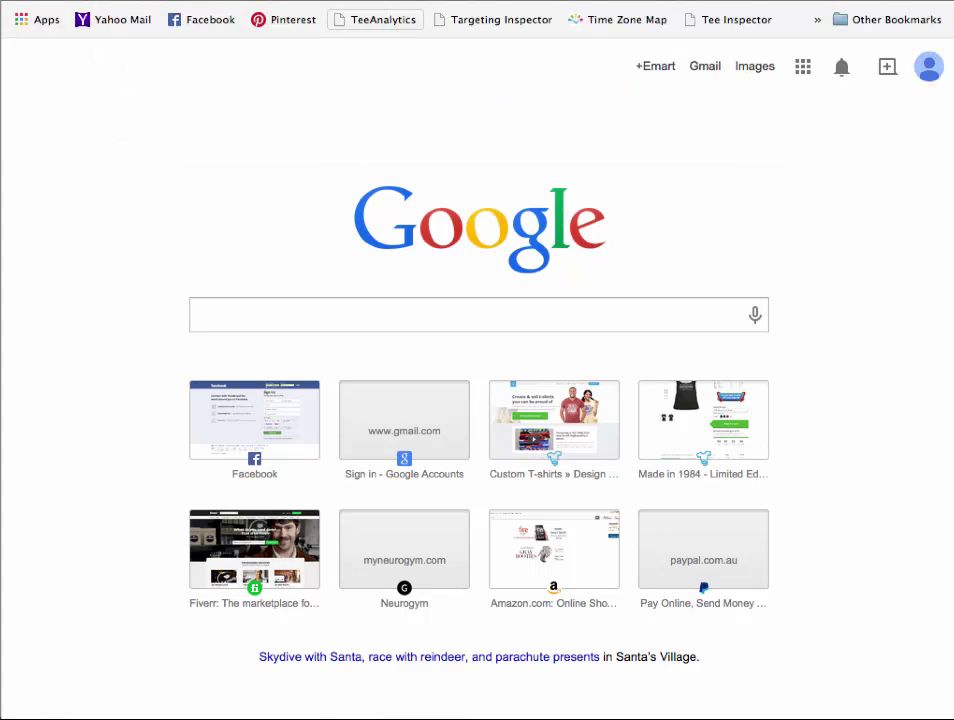